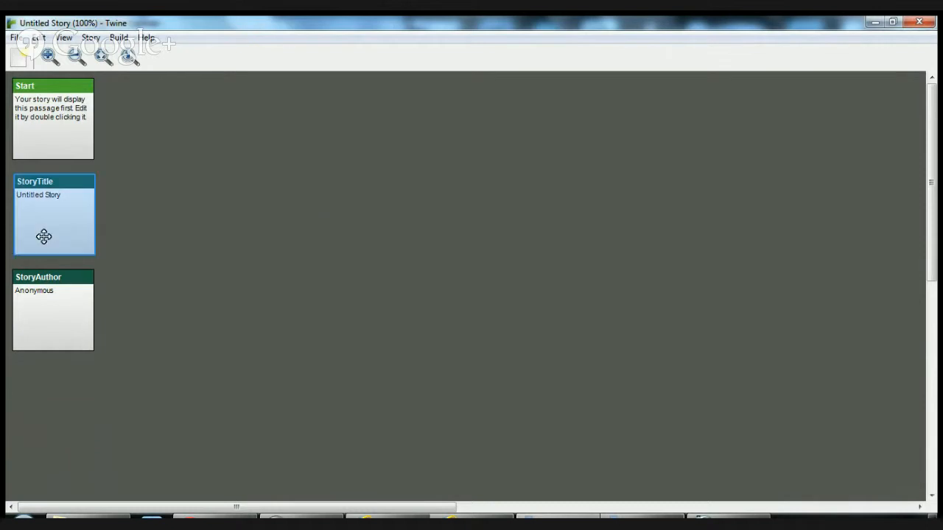
# Step: Move the StoryTitle and StoryAuthor passages around the story map and put them back in the column under Start
pyautogui.moveTo(73, 313); pyautogui.dragTo(267, 361)
pyautogui.moveTo(265, 209); pyautogui.dragTo(74, 223)
pyautogui.moveTo(236, 396); pyautogui.dragTo(57, 331)
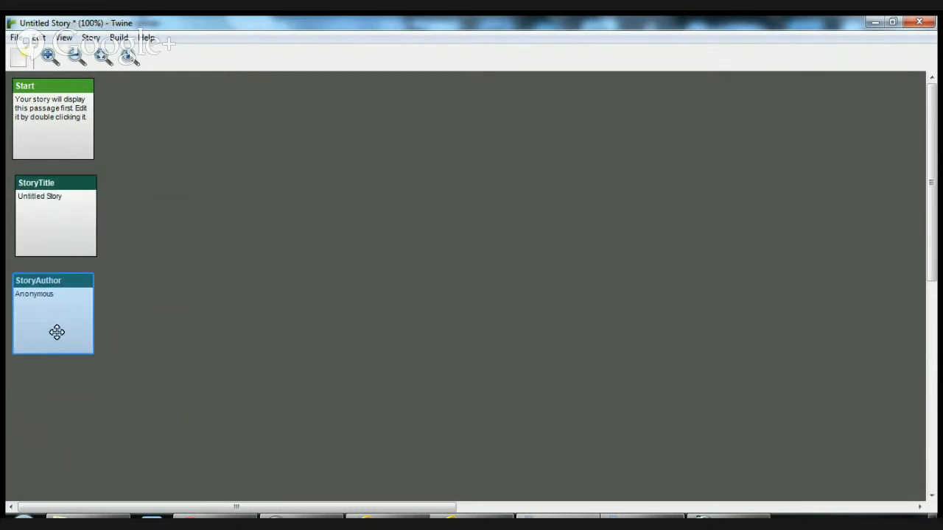
pyautogui.click(81, 227)
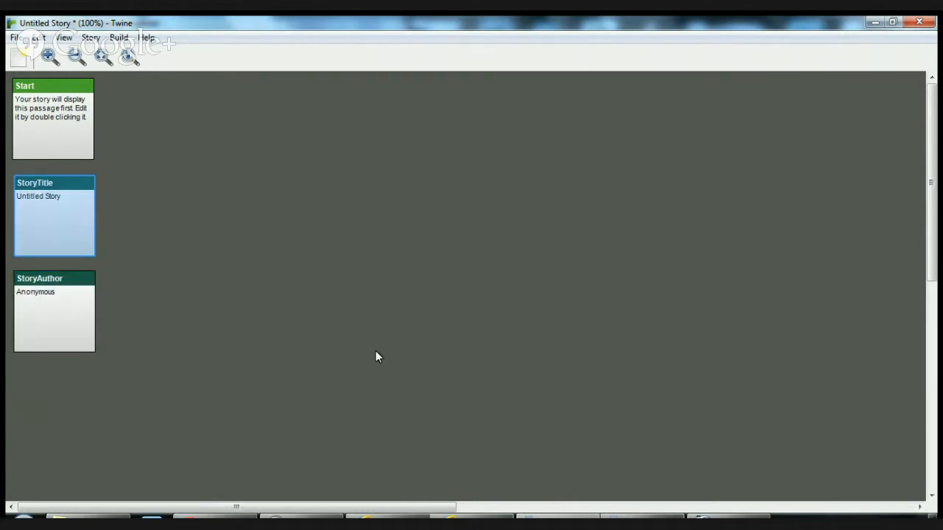
pyautogui.hotkey('alt', 'Tab')
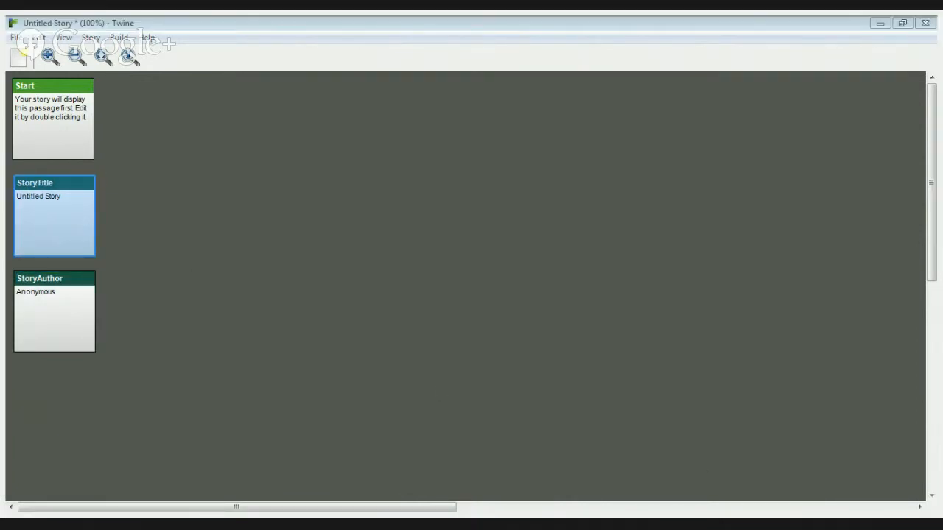
pyautogui.hotkey('alt', 'Tab')
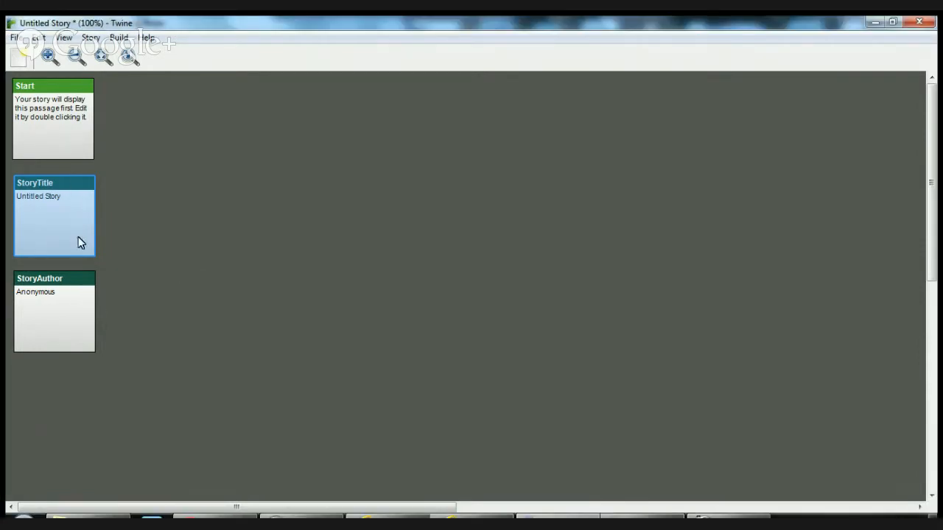
pyautogui.click(70, 323)
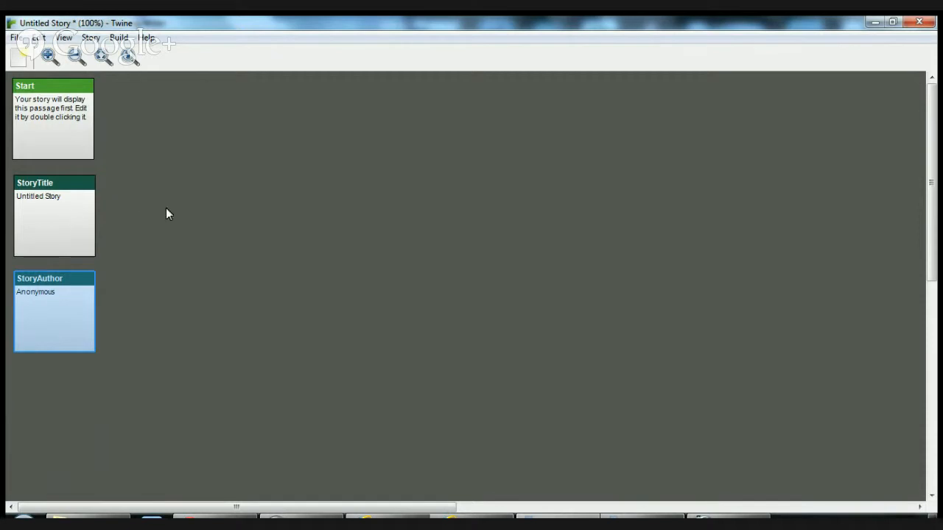
# Step: Replace the text of the StoryTitle passage with "Example Story"
pyautogui.click(53, 219)
pyautogui.doubleClick(53, 215)
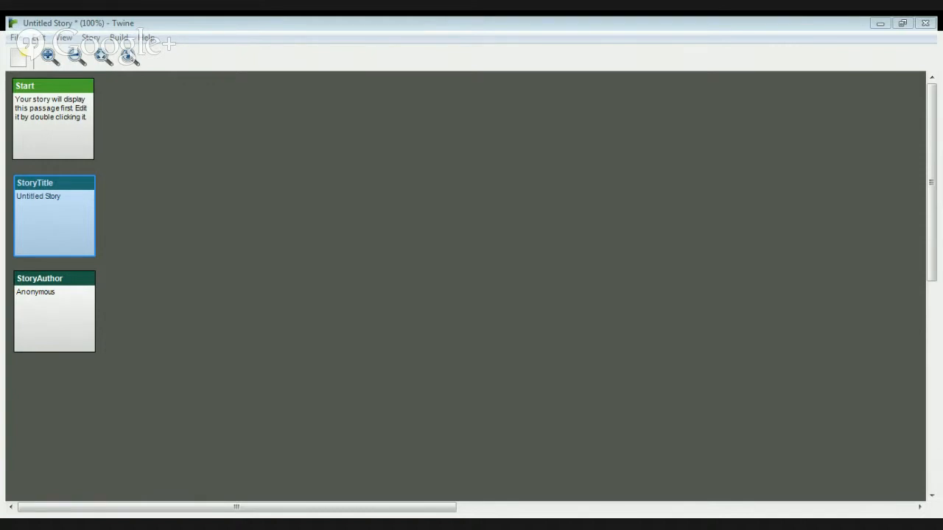
pyautogui.write('Example Stor')
pyautogui.click(165, 215)
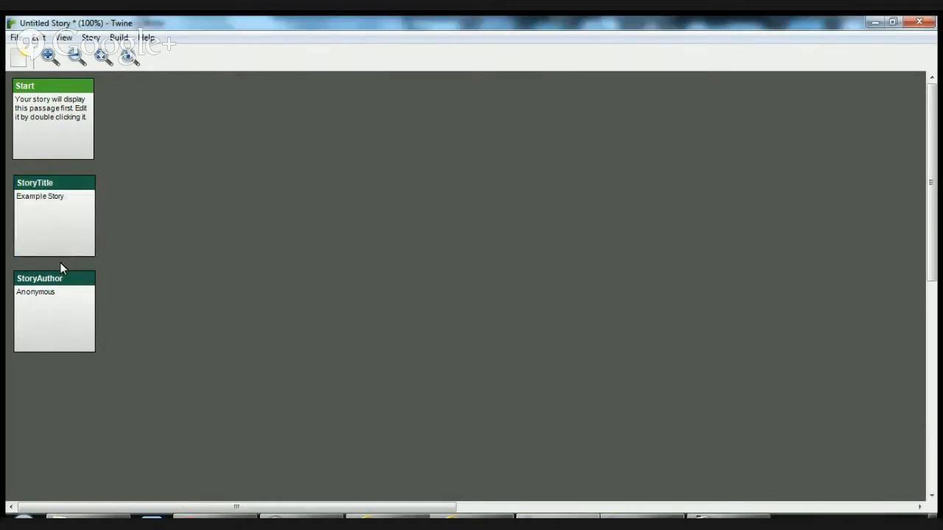
# Step: Replace the text of the StoryAuthor passage with the author's full name
pyautogui.click(90, 302)
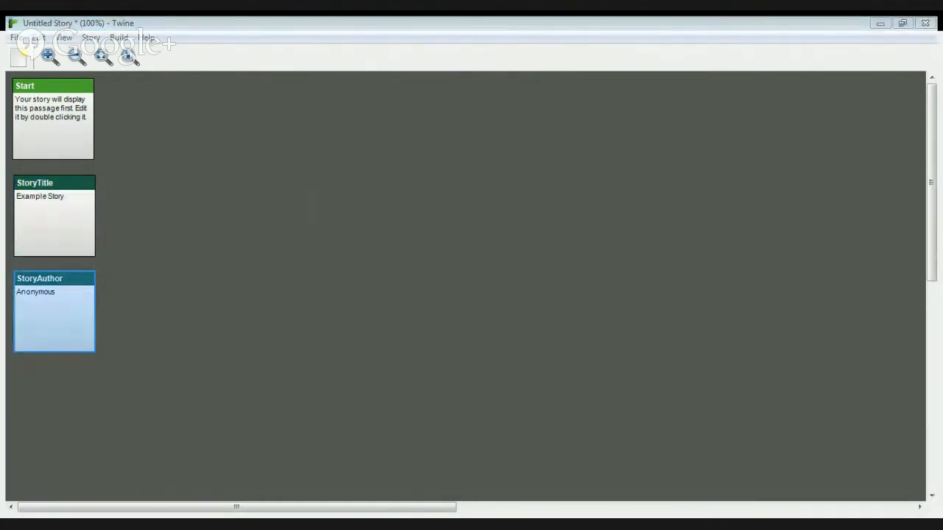
pyautogui.write('LL')
pyautogui.write('ucas Johnson')
pyautogui.click(380, 244)
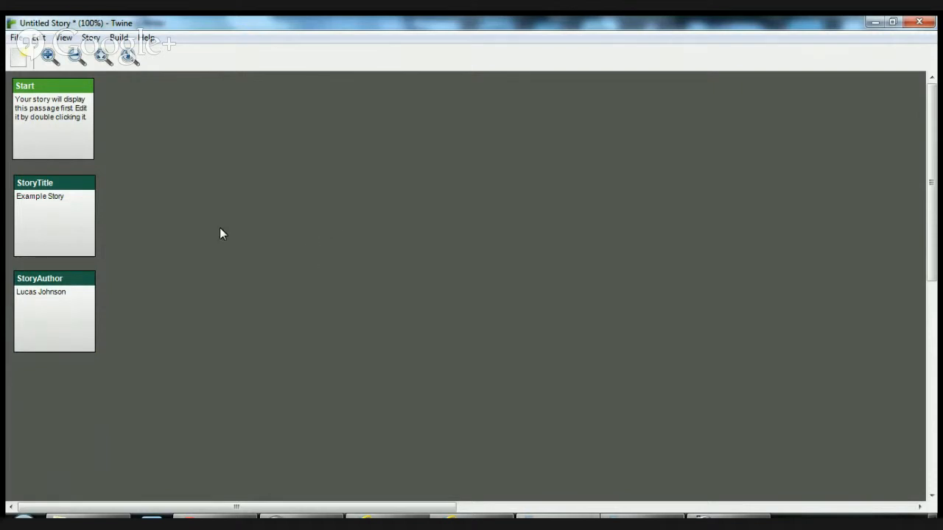
# Step: Move the Start passage out of the column to the right, and bring the untitled story's map back to the front
pyautogui.moveTo(48, 140); pyautogui.dragTo(160, 145)
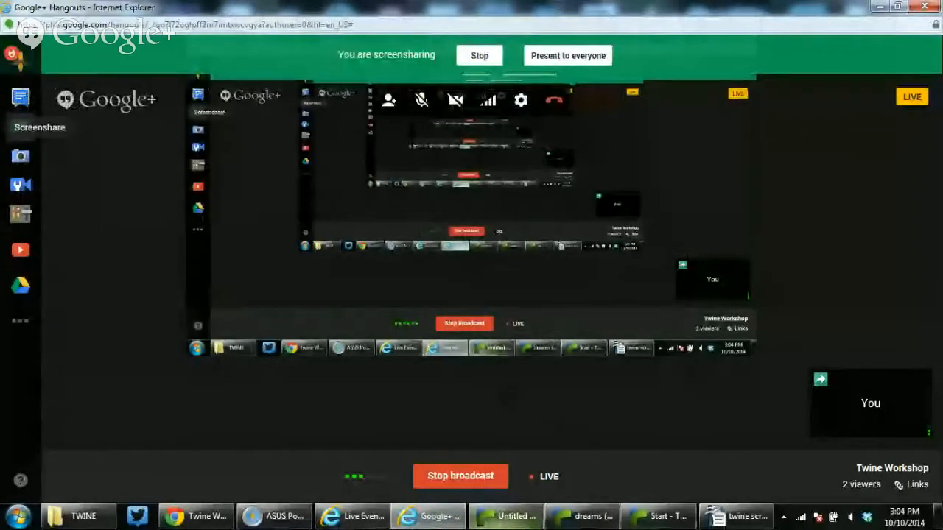
pyautogui.click(658, 516)
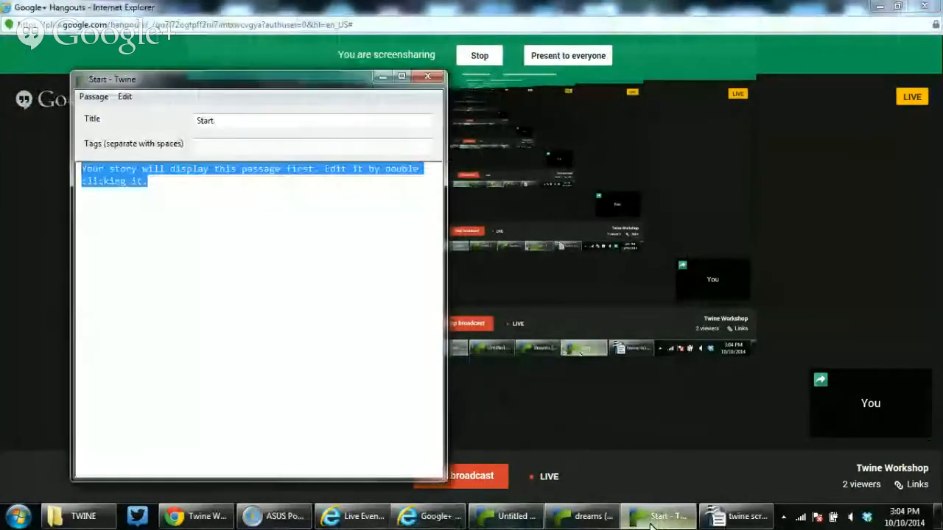
pyautogui.click(607, 523)
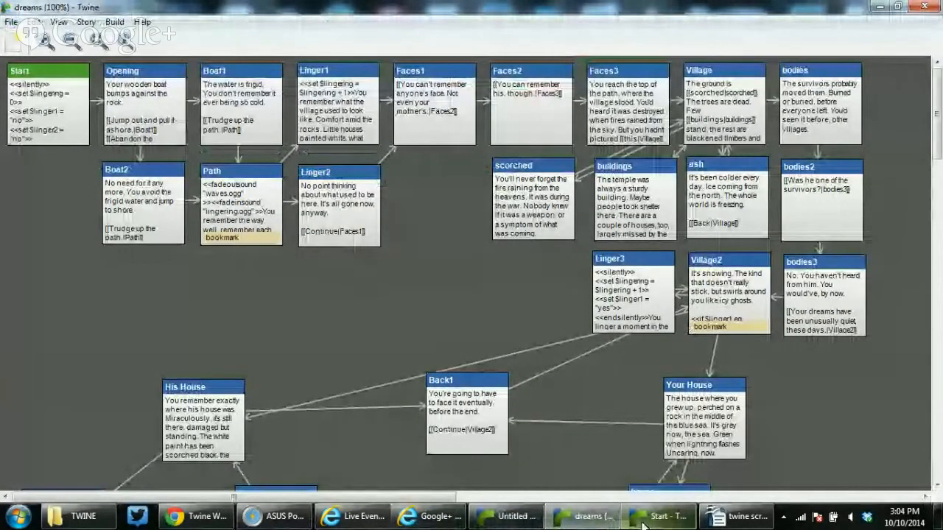
pyautogui.click(552, 524)
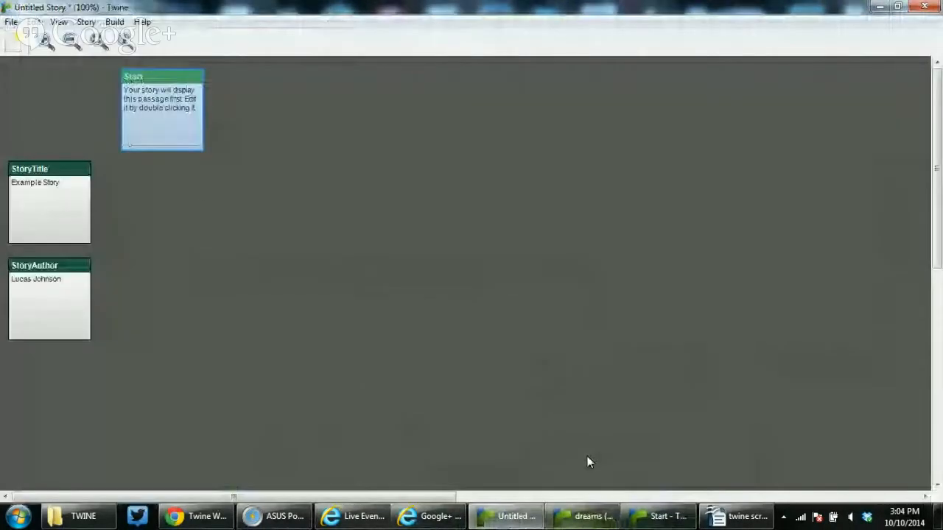
# Step: Open the StoryTitle passage to examine its title text, and close it without changes
pyautogui.doubleClick(34, 208)
pyautogui.moveTo(274, 130); pyautogui.dragTo(379, 80)
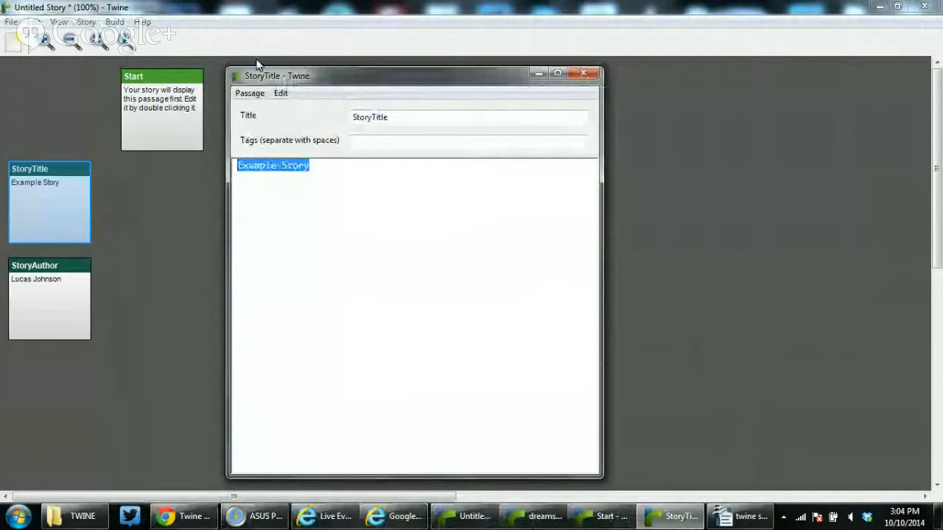
pyautogui.click(333, 175)
pyautogui.moveTo(308, 168); pyautogui.dragTo(233, 167)
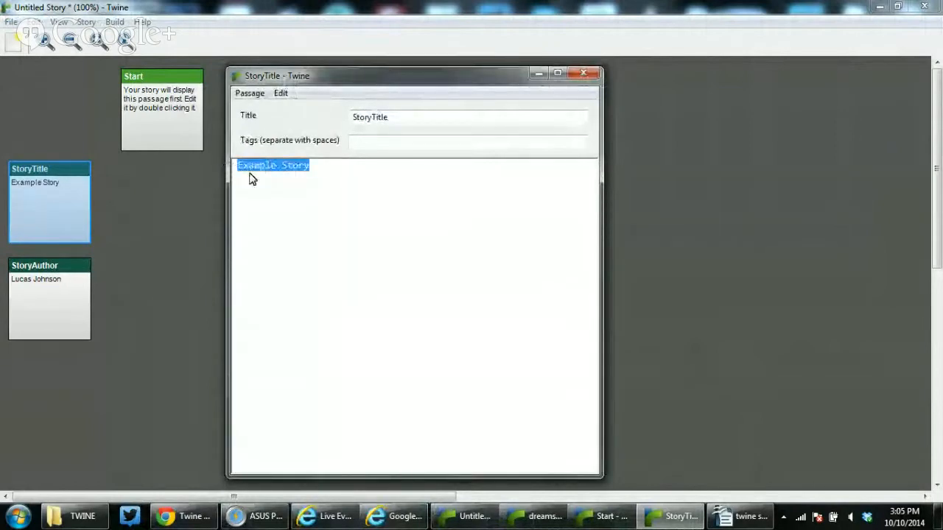
pyautogui.click(328, 172)
pyautogui.click(584, 75)
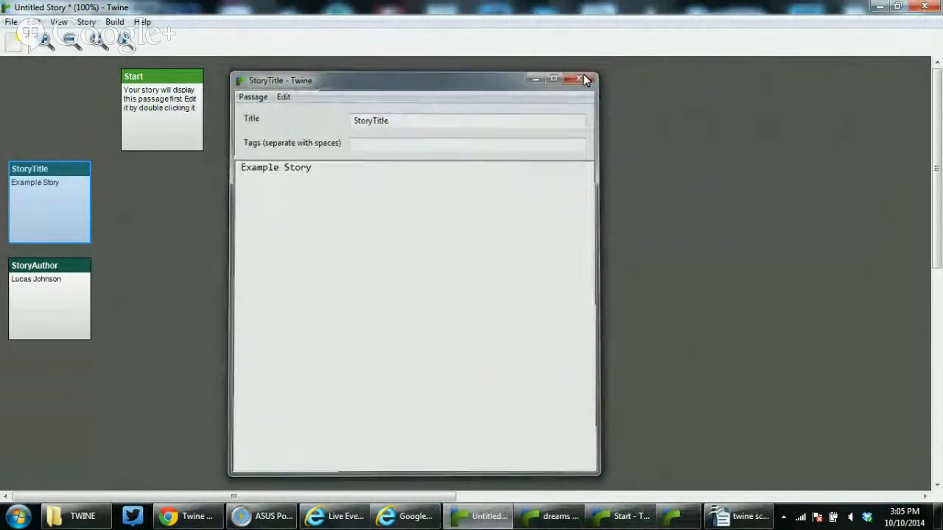
# Step: Open the StoryAuthor passage to check the author text, close it and deselect the passage
pyautogui.click(65, 302)
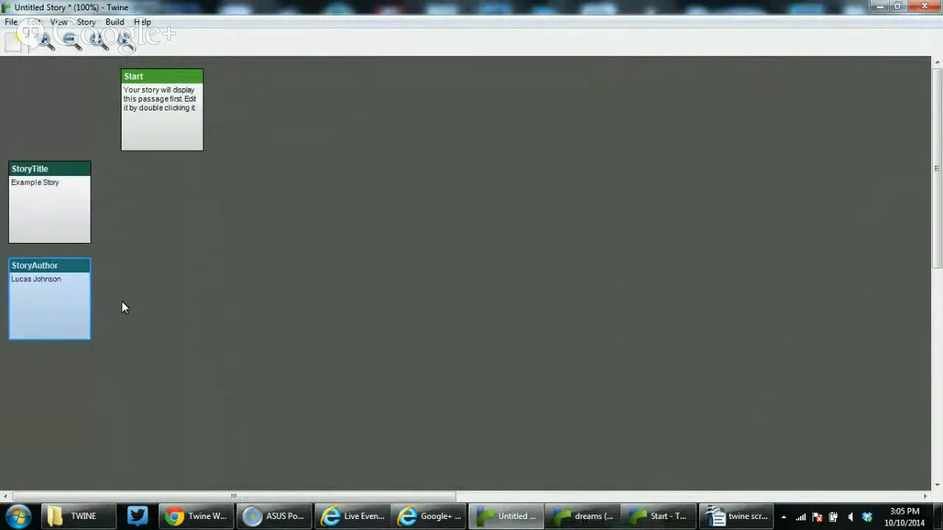
pyautogui.doubleClick(64, 305)
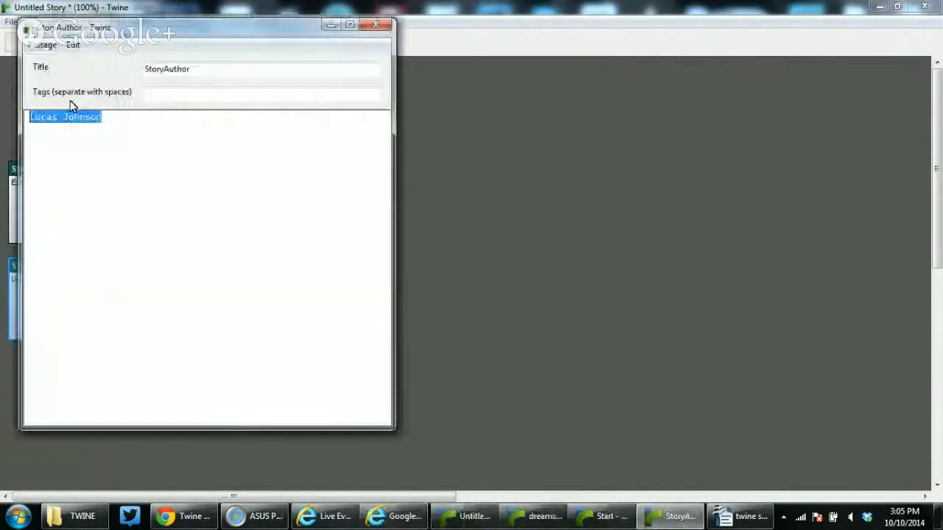
pyautogui.click(373, 29)
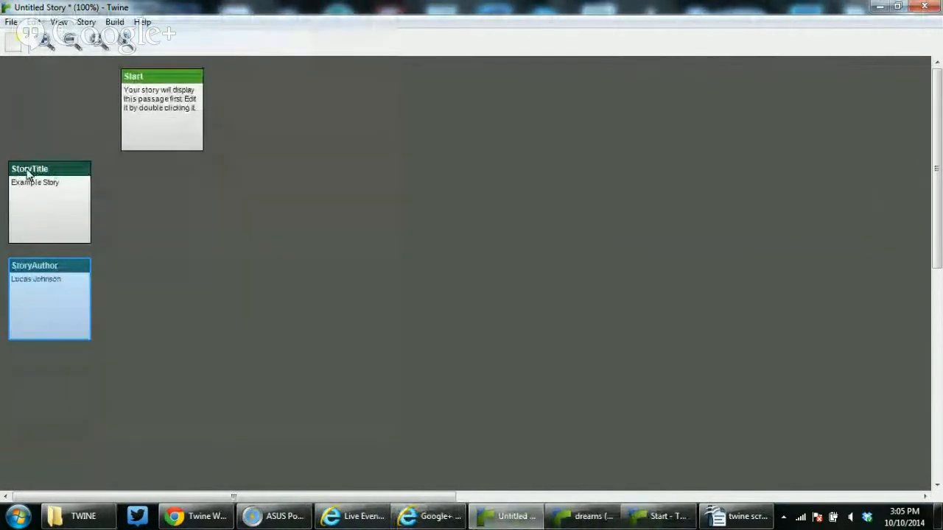
pyautogui.click(207, 248)
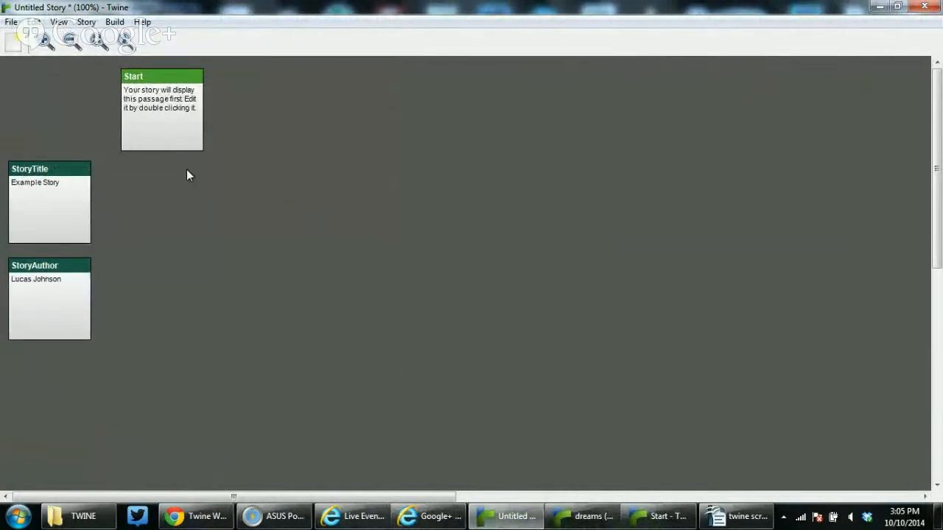
# Step: Replace the Start passage's placeholder text with "You are in a dark forest. A path moves ominously through the looming trees."
pyautogui.click(178, 131)
pyautogui.doubleClick(177, 132)
pyautogui.moveTo(263, 83); pyautogui.dragTo(394, 63)
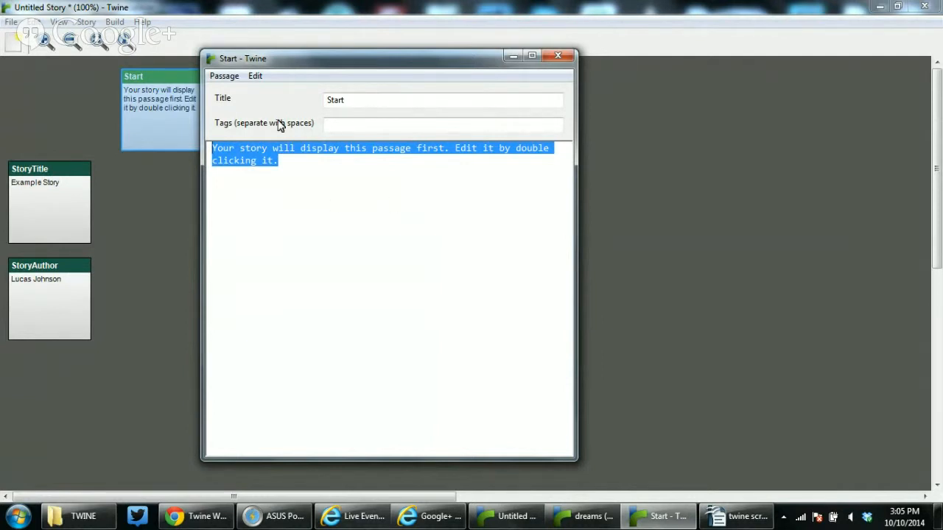
pyautogui.click(367, 100)
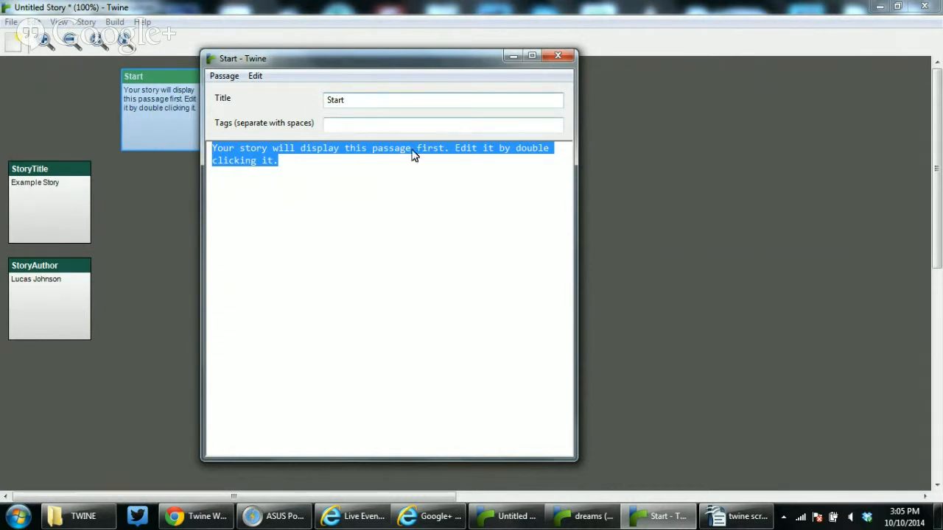
pyautogui.click(388, 174)
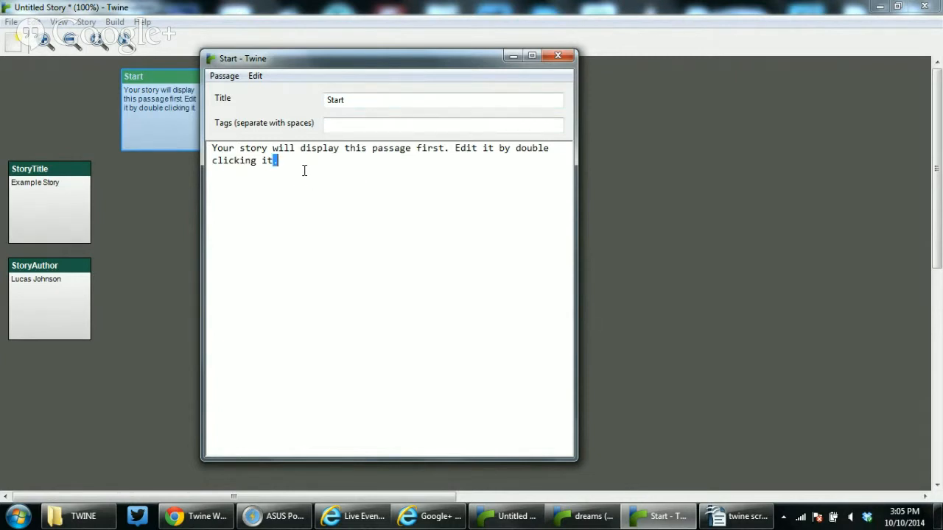
pyautogui.moveTo(280, 161); pyautogui.dragTo(211, 147)
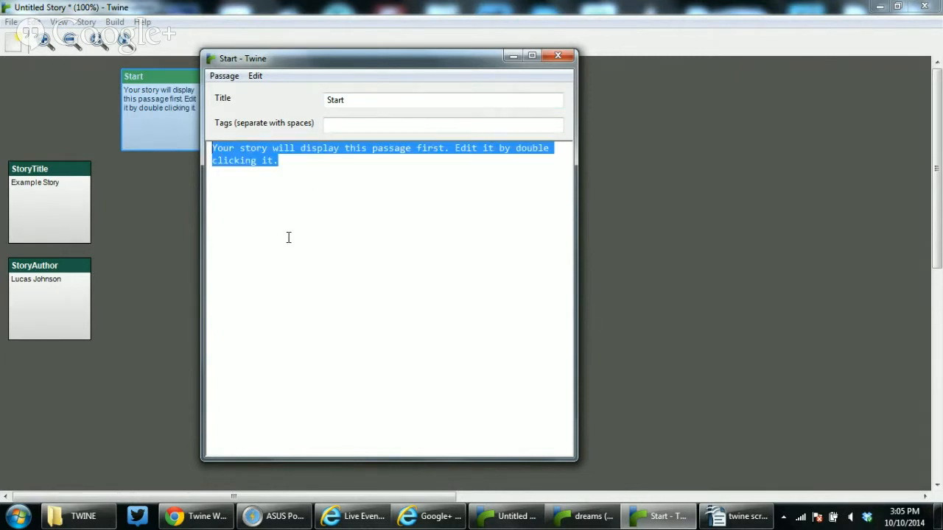
pyautogui.write('You')
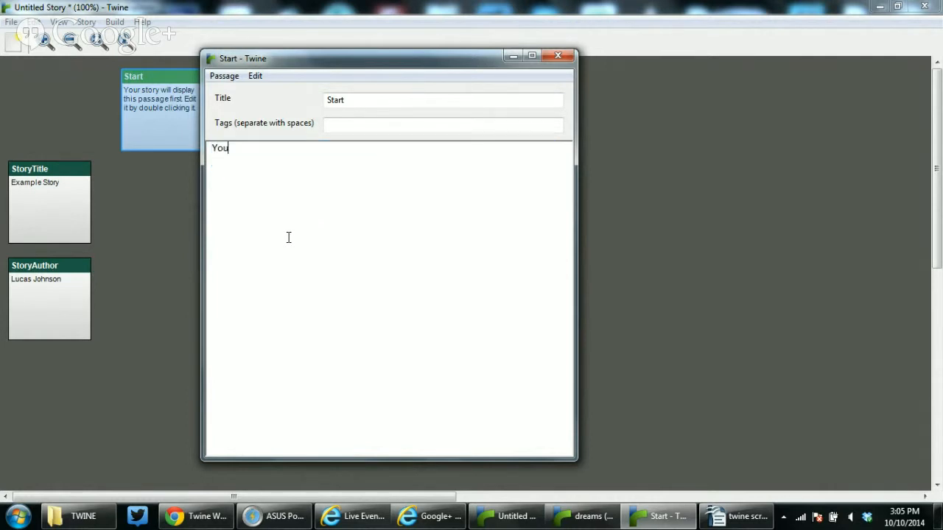
pyautogui.write(' are in a dark forest. A path moves')
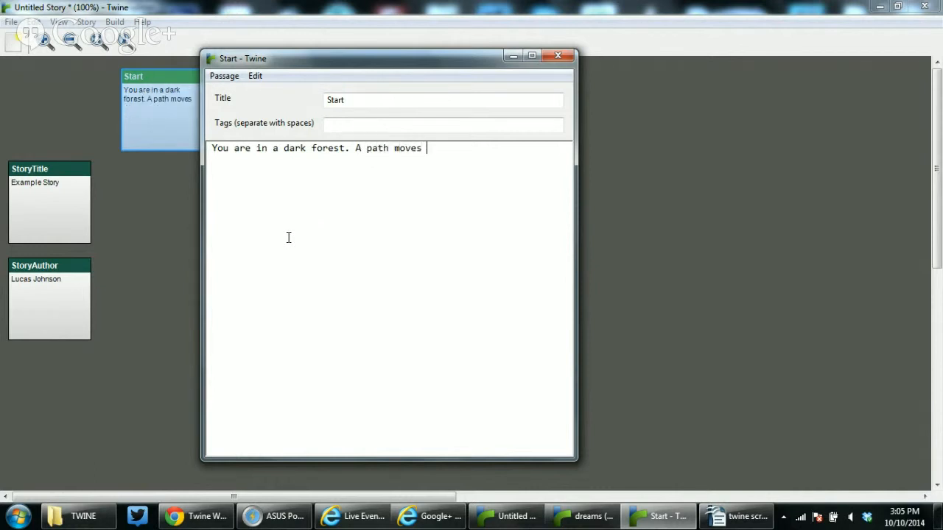
pyautogui.write(' ominously throu')
pyautogui.write('gh the looming')
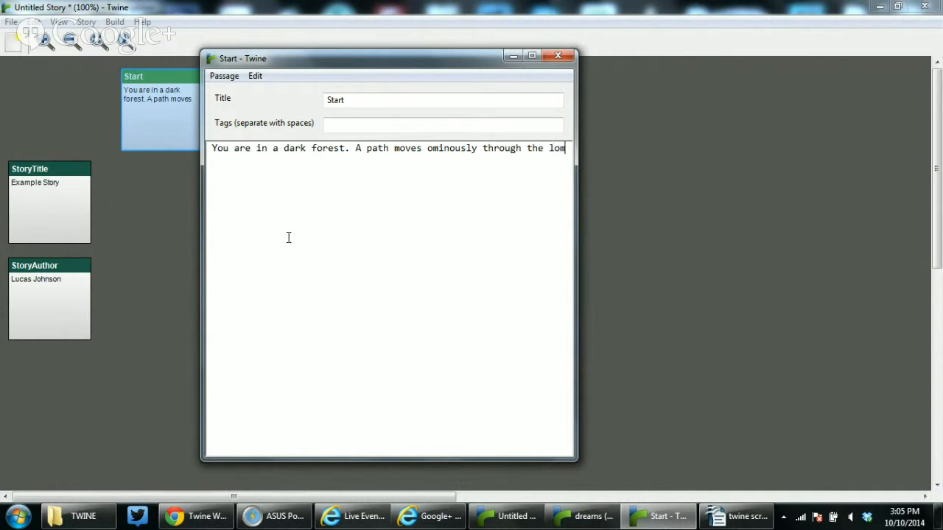
pyautogui.press('BackSpace')
pyautogui.press('BackSpace')
pyautogui.press('BackSpace')
pyautogui.press('BackSpace')
pyautogui.press('BackSpace')
pyautogui.write('oming trees.')
pyautogui.press('Return')
pyautogui.press('Return')
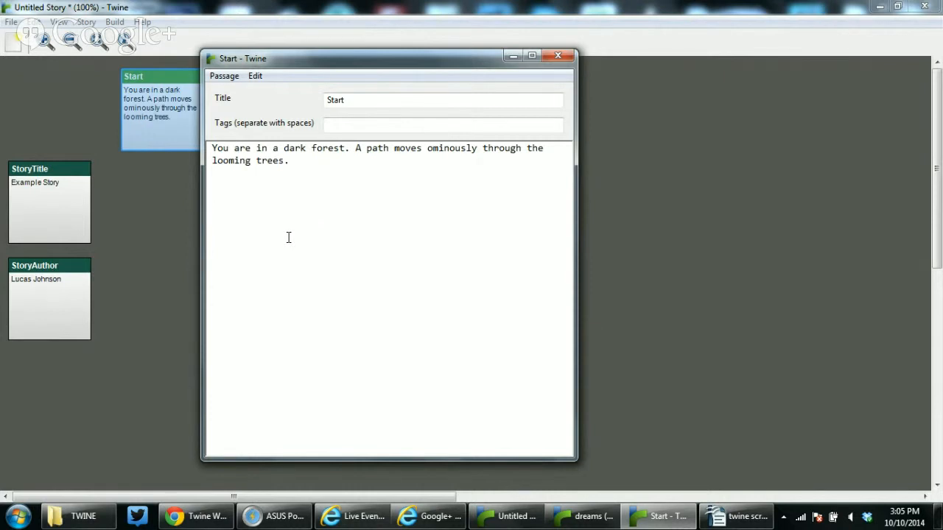
pyautogui.click(558, 56)
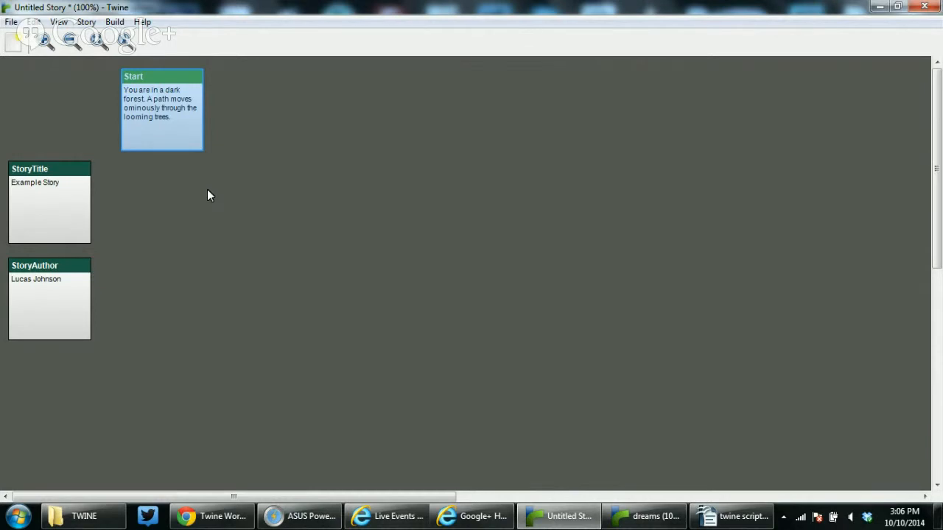
# Step: Add the link "[[Move down the path.|Path]]" below the existing text of the Start passage and close the passage
pyautogui.doubleClick(164, 137)
pyautogui.moveTo(190, 42); pyautogui.dragTo(330, 53)
pyautogui.click(297, 201)
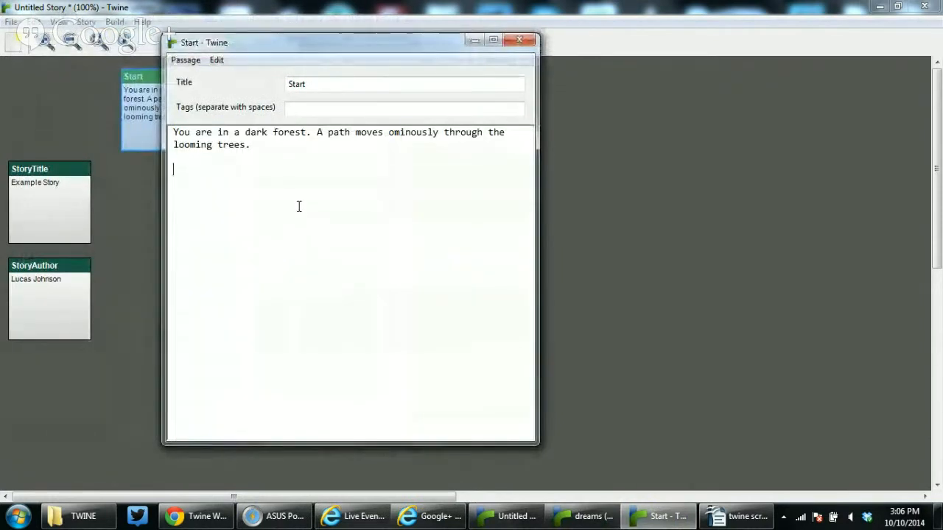
pyautogui.write('[[')
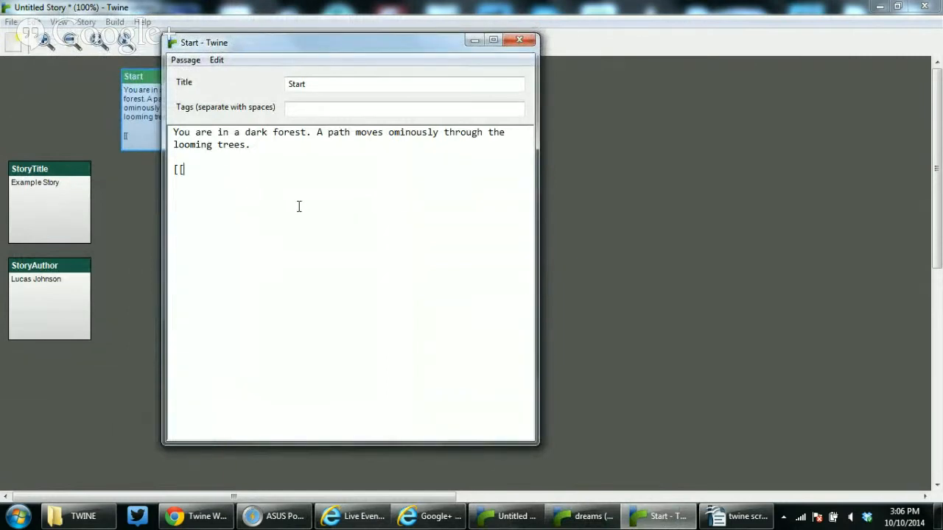
pyautogui.write('Move down the path')
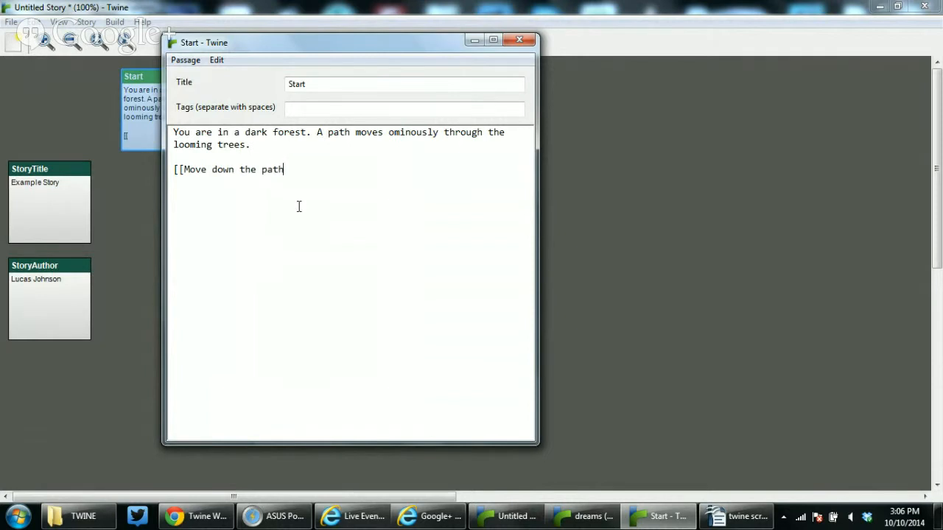
pyautogui.write('. |')
pyautogui.write('Path]]')
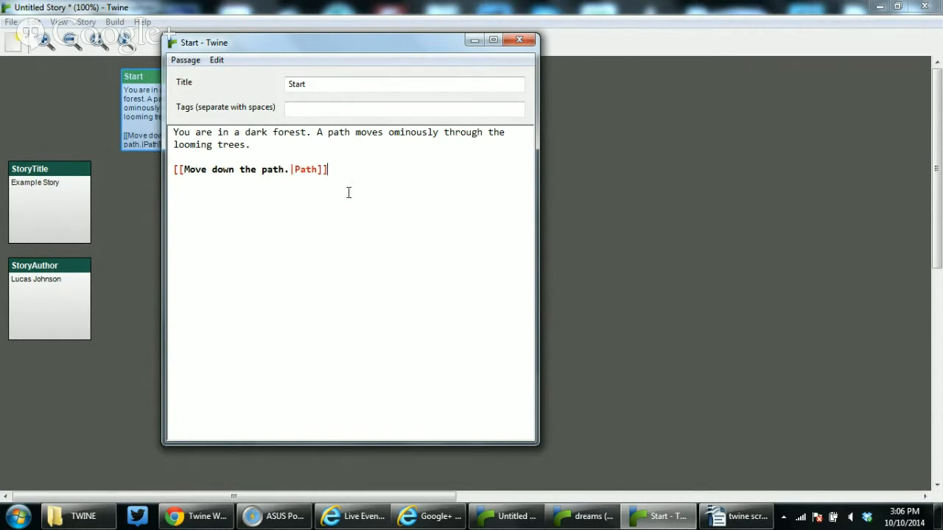
pyautogui.click(519, 41)
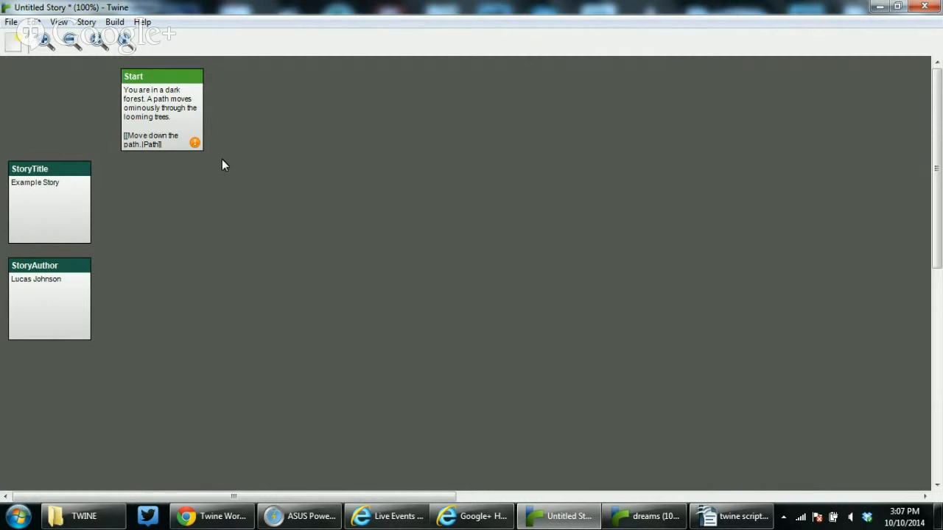
# Step: Create a new passage and place it just below the Start passage
pyautogui.click(13, 46)
pyautogui.moveTo(46, 76); pyautogui.dragTo(177, 171)
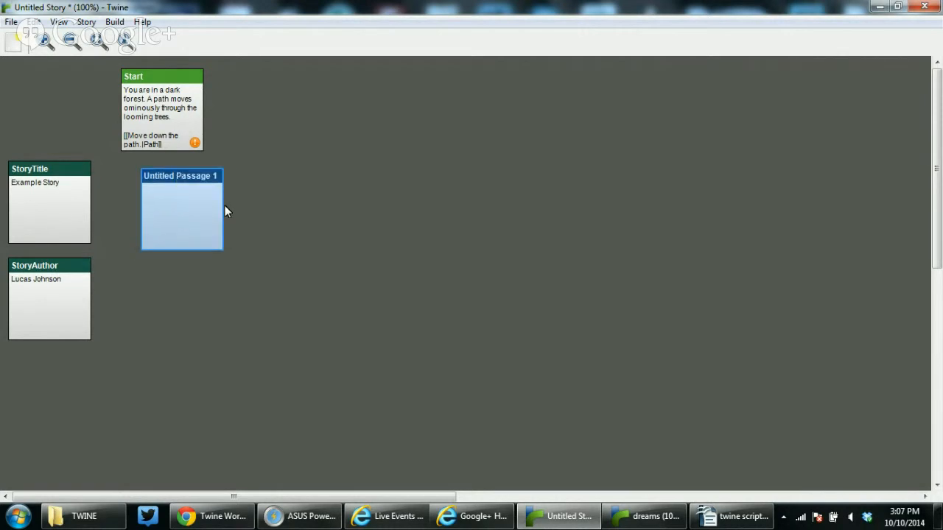
# Step: Write "You move down the dark path. Trees loom over you, the branches creeking." as the text of the untitled passage
pyautogui.doubleClick(183, 214)
pyautogui.moveTo(250, 55); pyautogui.dragTo(504, 61)
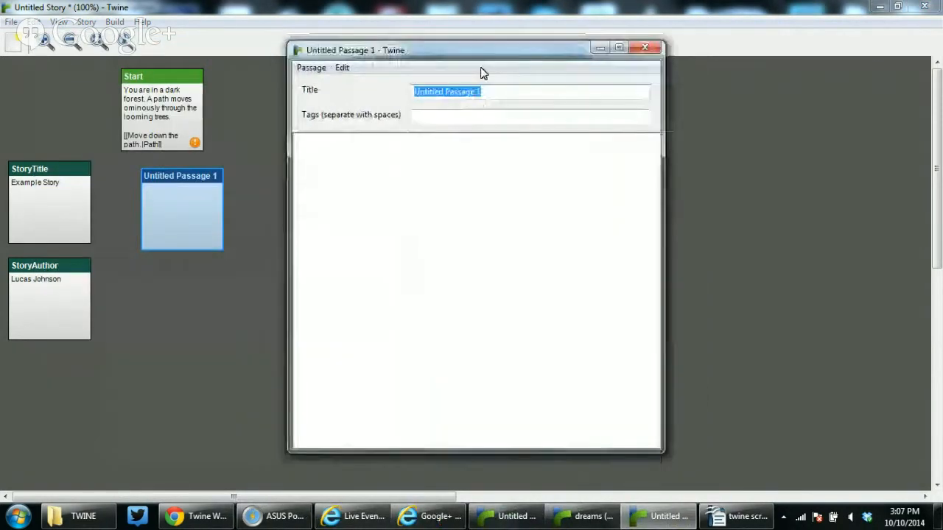
pyautogui.click(326, 185)
pyautogui.write('YOu mv')
pyautogui.press('BackSpace')
pyautogui.press('BackSpace')
pyautogui.press('BackSpace')
pyautogui.press('BackSpace')
pyautogui.press('BackSpace')
pyautogui.write('ou move down the ')
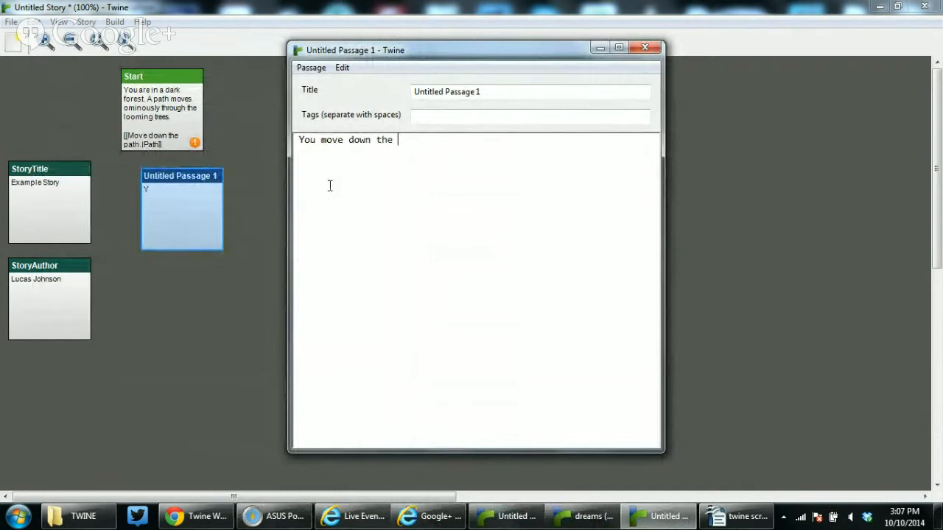
pyautogui.write('dark path. Trees ')
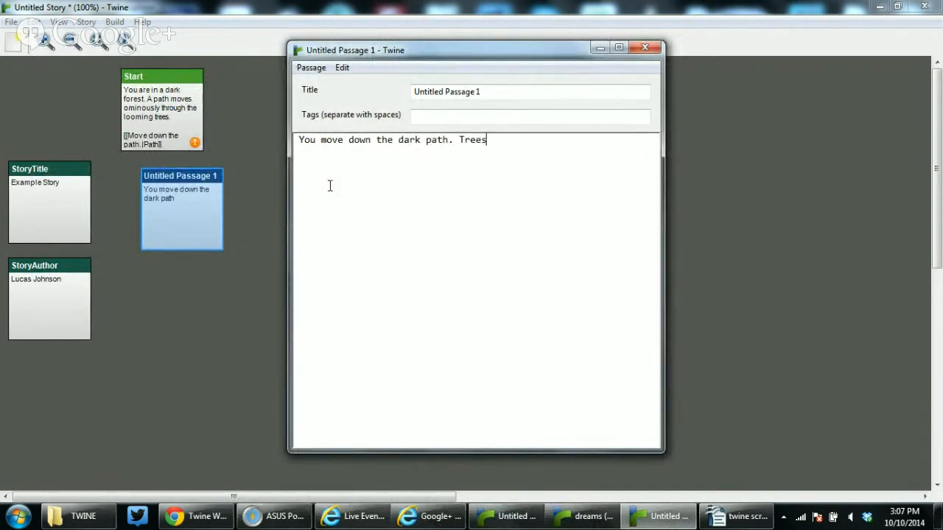
pyautogui.write('loom over you, the branches ')
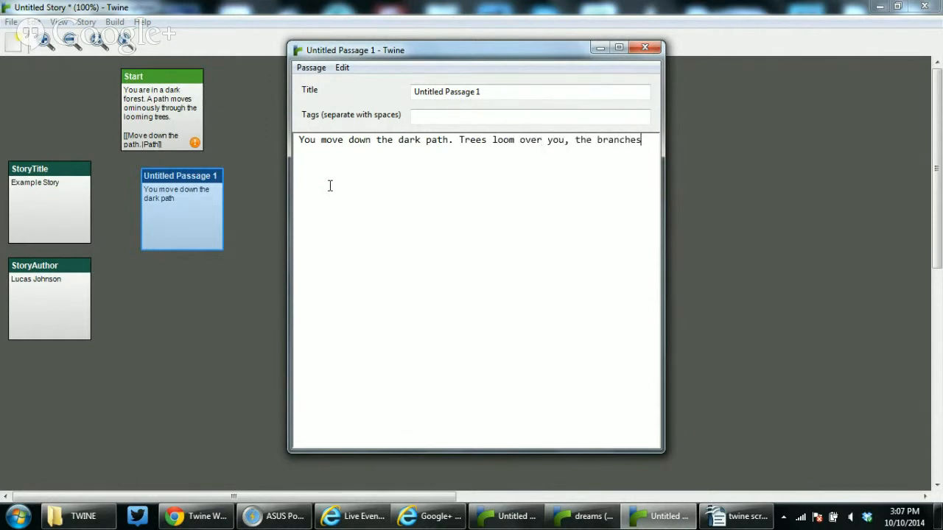
pyautogui.write('cree')
pyautogui.write('a')
pyautogui.press('BackSpace')
pyautogui.press('BackSpace')
pyautogui.write('eking ')
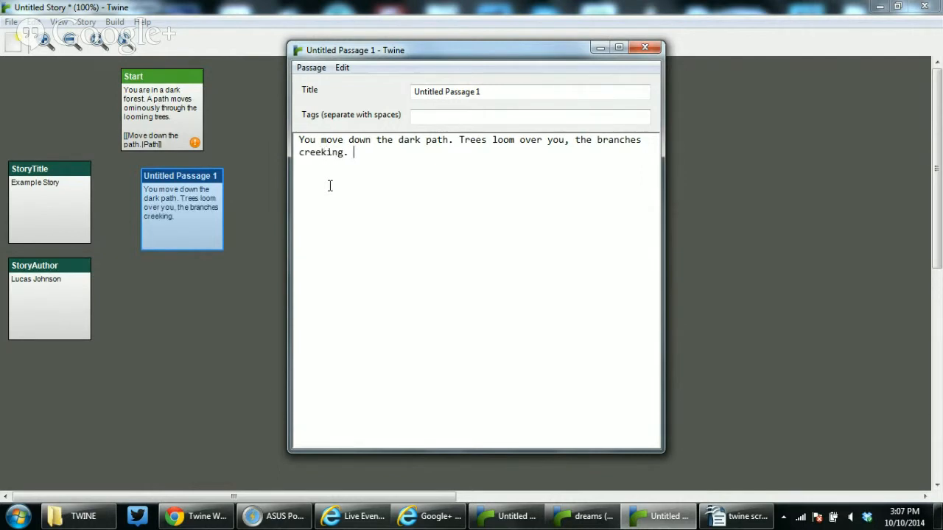
# Step: Continue the untitled passage's text with "There are no birds chirping; the silence in deafening."
pyautogui.write(' There are no birds ')
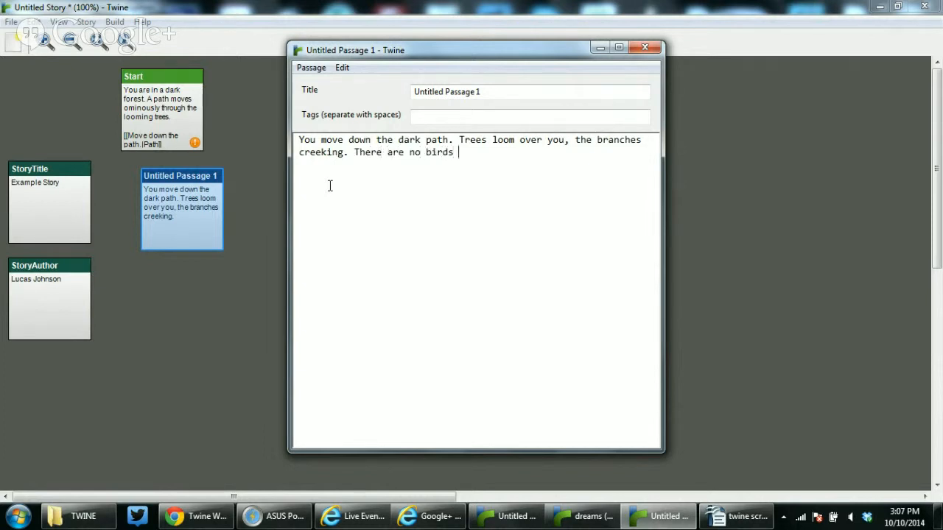
pyautogui.write('chirping; the silence ')
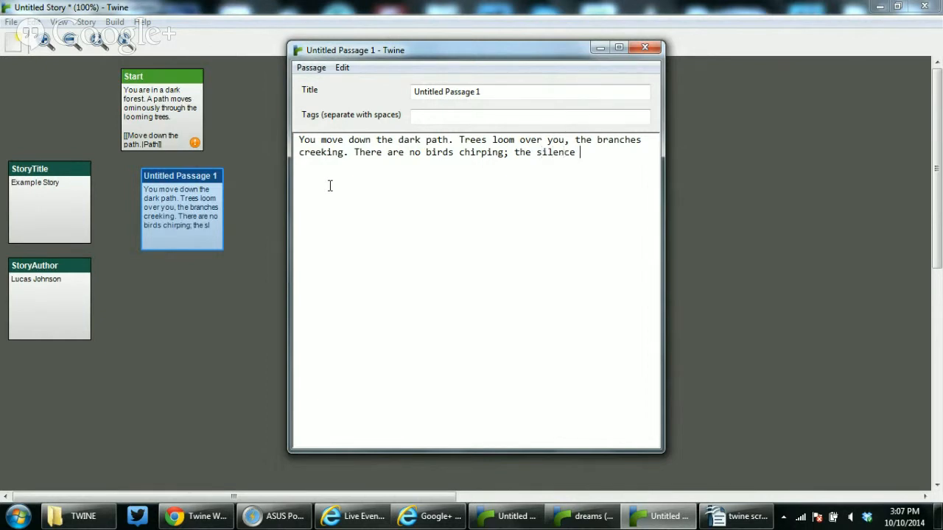
pyautogui.write('in deafening.')
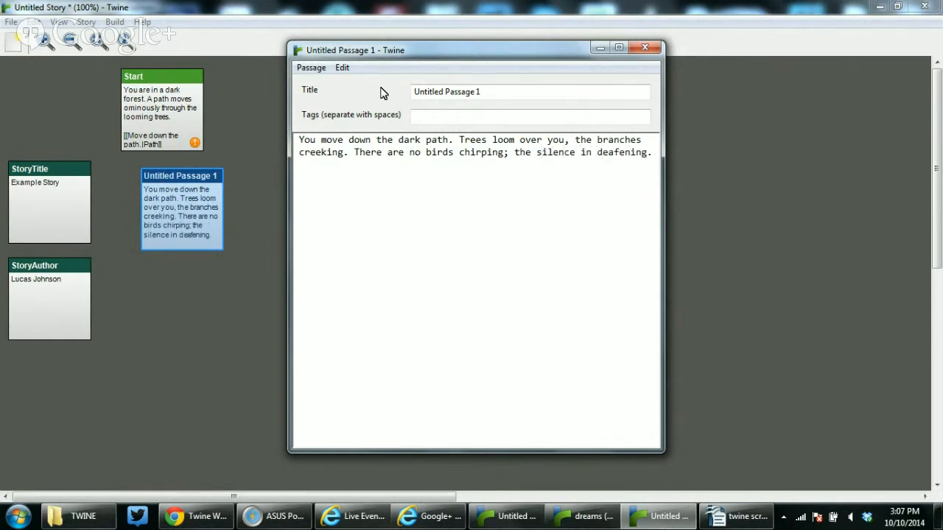
# Step: Change the untitled passage's title to "Path" to match the link in Start, and close the passage
pyautogui.moveTo(403, 55); pyautogui.dragTo(480, 49)
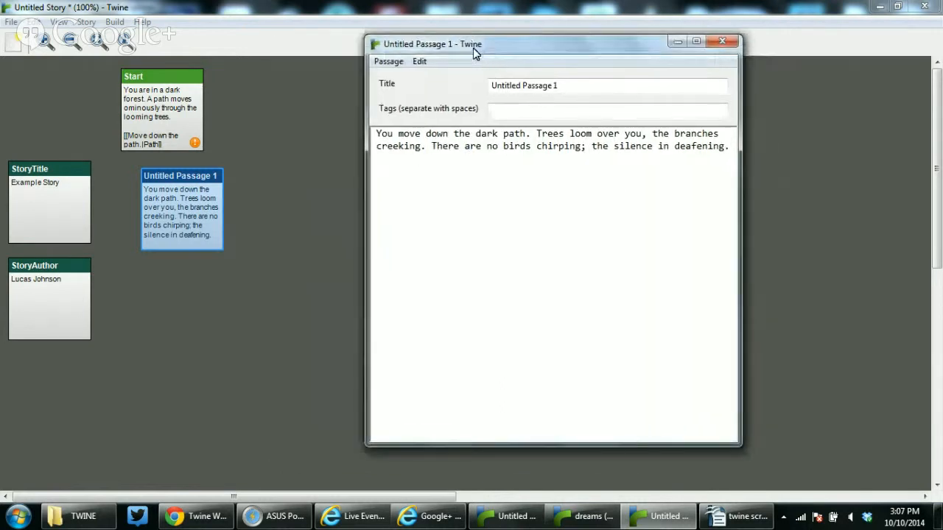
pyautogui.click(578, 85)
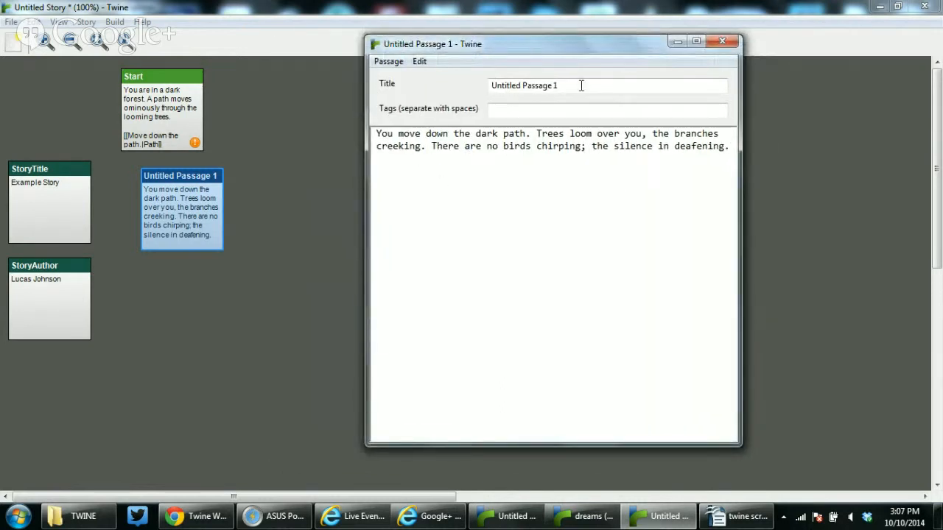
pyautogui.moveTo(568, 87); pyautogui.dragTo(466, 88)
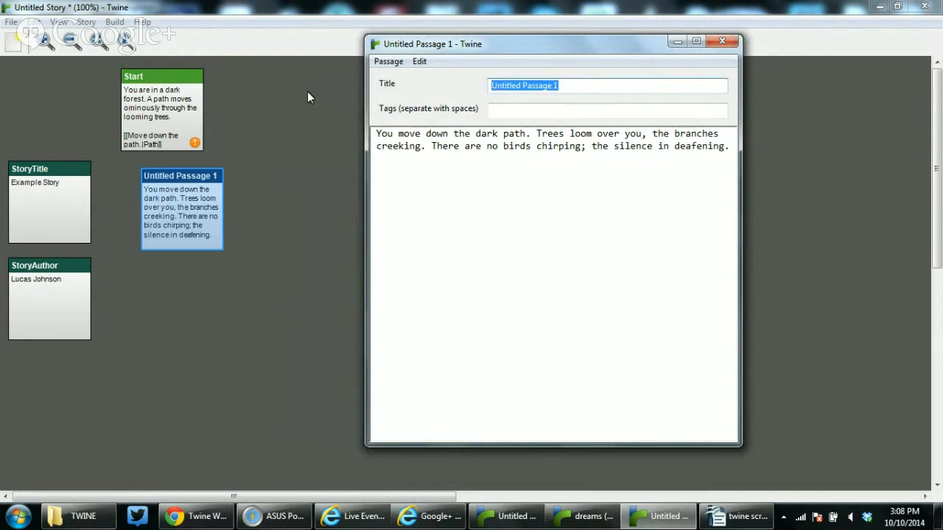
pyautogui.write('Path')
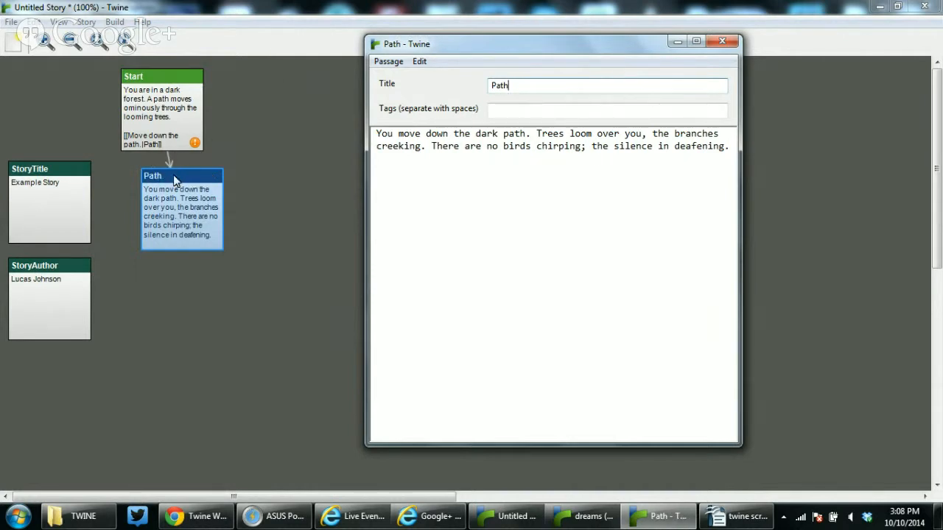
pyautogui.click(722, 42)
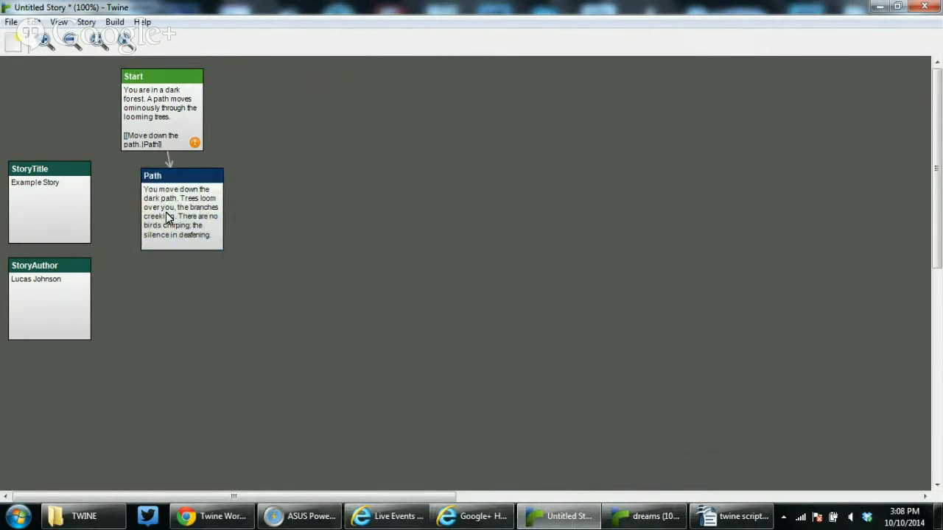
# Step: Move the Start and Path passages farther away from StoryTitle and StoryAuthor, with Path directly below Start
pyautogui.click(179, 128)
pyautogui.click(205, 131)
pyautogui.moveTo(181, 175); pyautogui.dragTo(285, 140)
pyautogui.moveTo(170, 78); pyautogui.dragTo(484, 78)
pyautogui.moveTo(310, 140); pyautogui.dragTo(243, 176)
pyautogui.moveTo(480, 81); pyautogui.dragTo(373, 79)
pyautogui.moveTo(236, 177); pyautogui.dragTo(366, 178)
# Step: Append to Path: "You come to a fork in the path. One trail leads off into the darkness. The other ends at the fence of an old cottage."
pyautogui.doubleClick(367, 191)
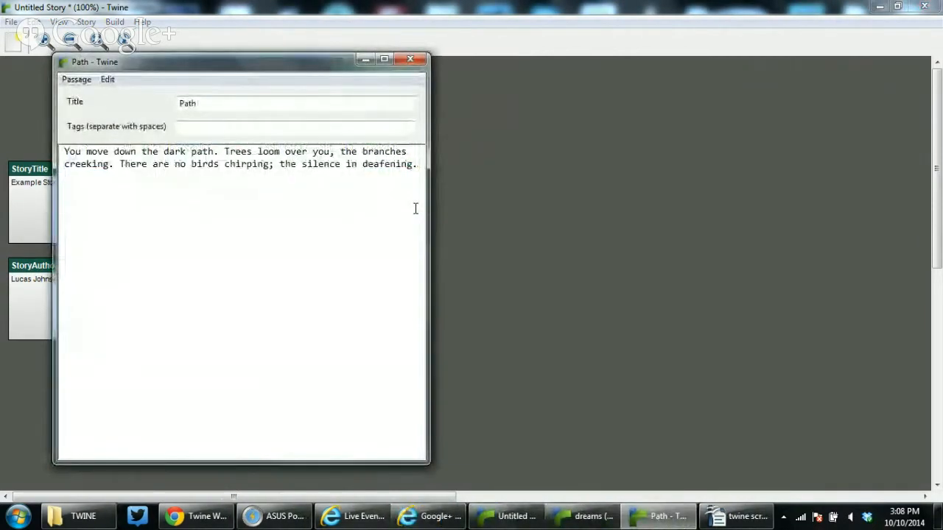
pyautogui.press('Return')
pyautogui.press('Return')
pyautogui.write('You come t')
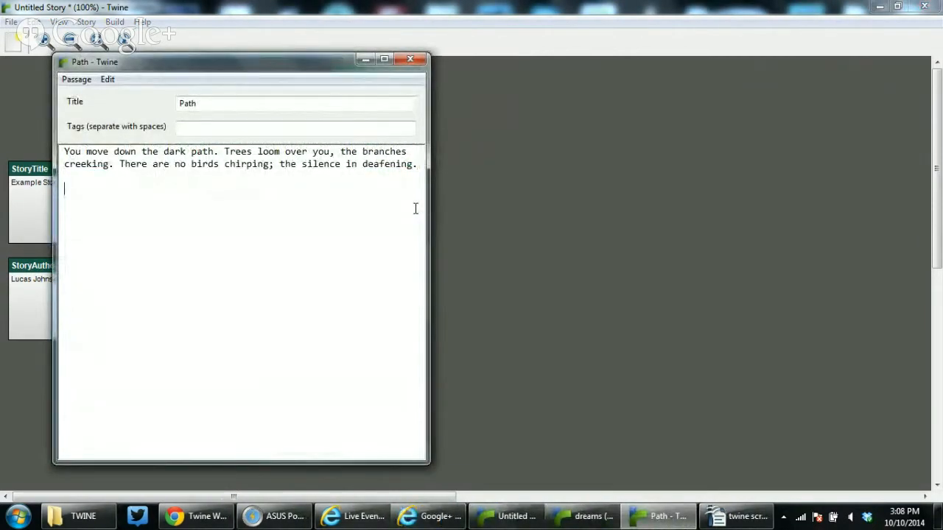
pyautogui.write('o a ')
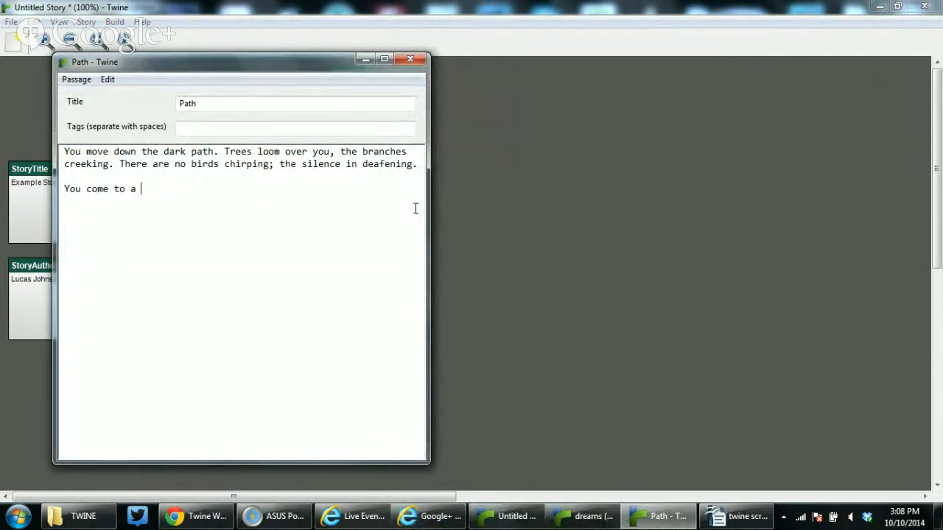
pyautogui.write('fork in the path. One trail leads off into the')
pyautogui.press('BackSpace')
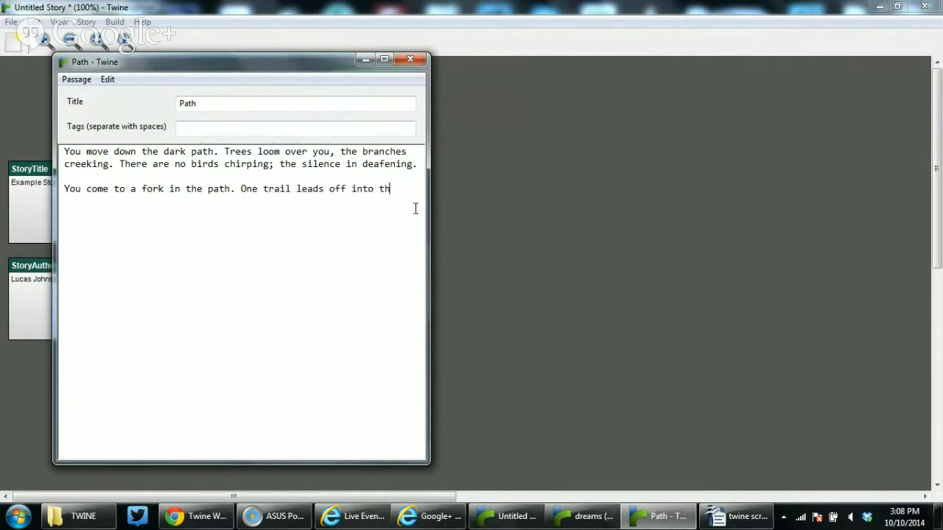
pyautogui.write('e darkness. The other ')
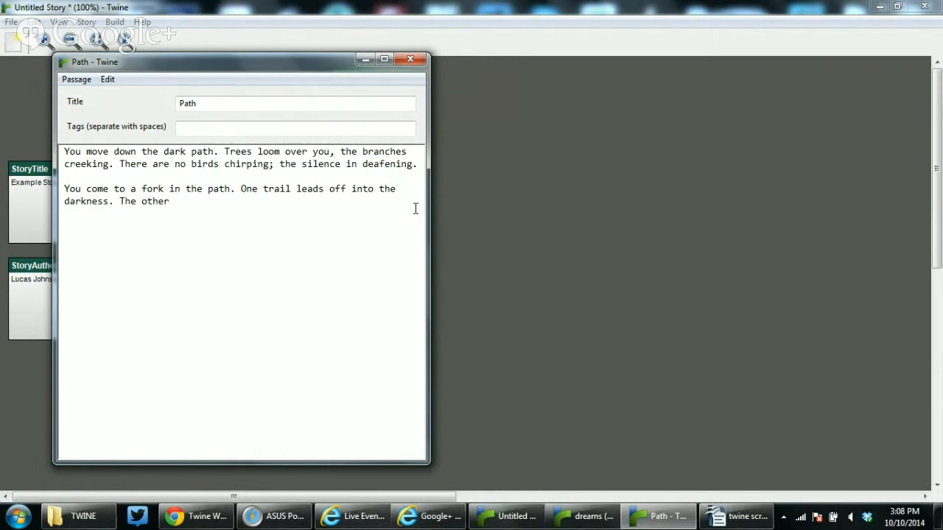
pyautogui.write('ends at the fence of an ')
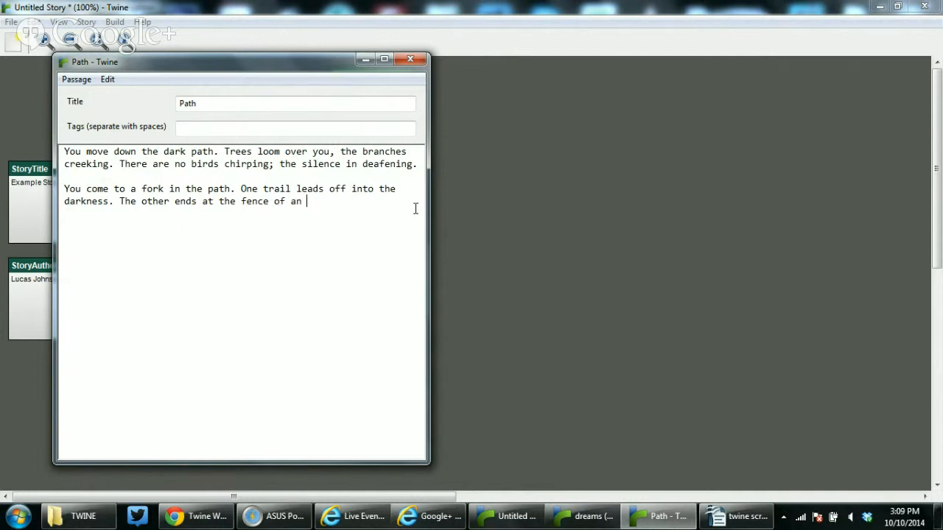
pyautogui.write('old cottage.')
# Step: Add the links "[[Go down the path.|Path2]]" and "[[Go to the cottage.|Cottage]]" on separate lines below the Path passage's text
pyautogui.write('[[')
pyautogui.write('Go down the ')
pyautogui.write('path.|')
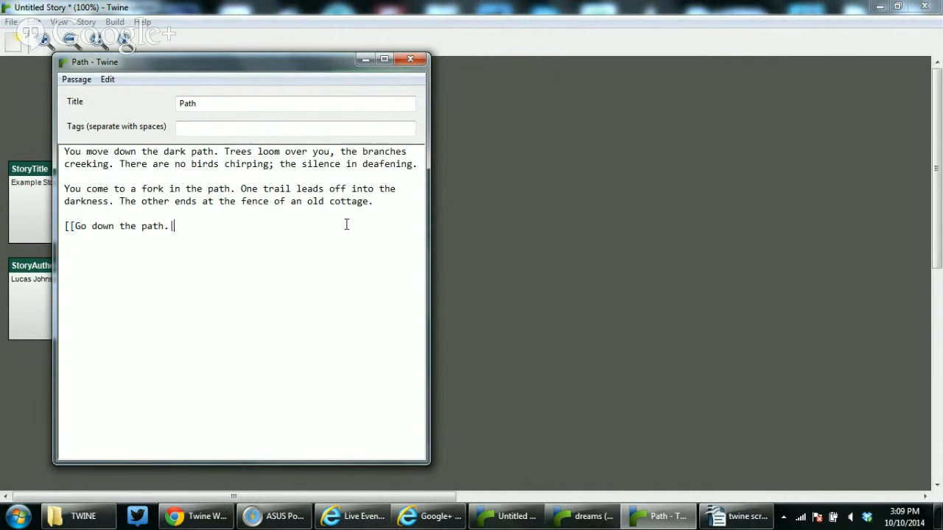
pyautogui.write('Path2]]')
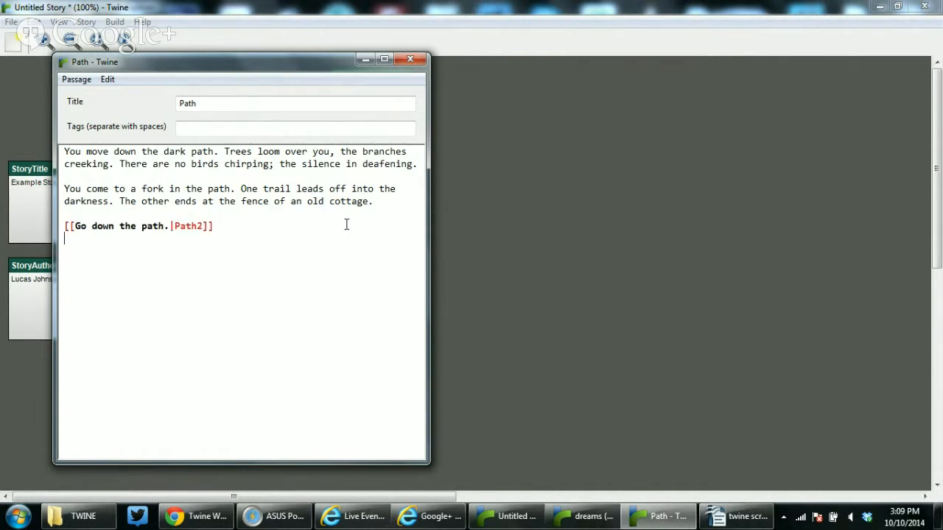
pyautogui.press('Return')
pyautogui.write('[[Go to the cottage')
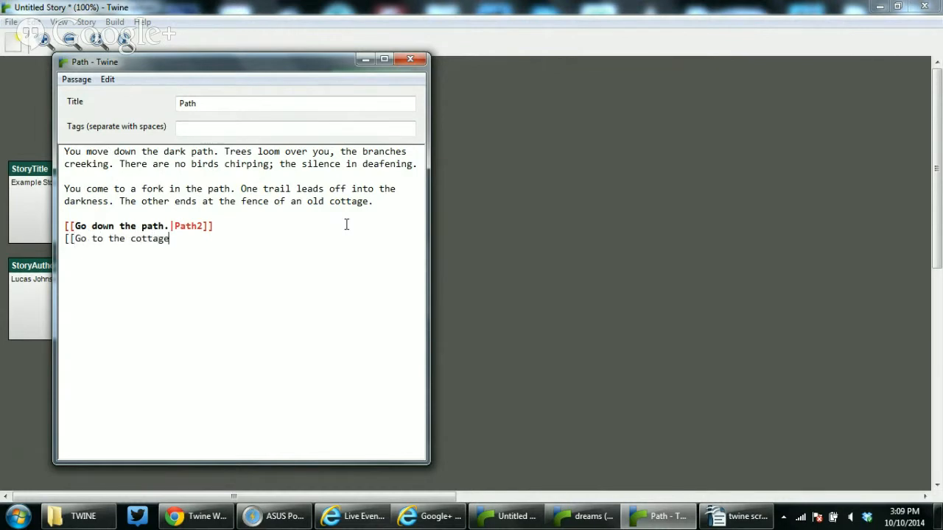
pyautogui.write('.|Cottage]]')
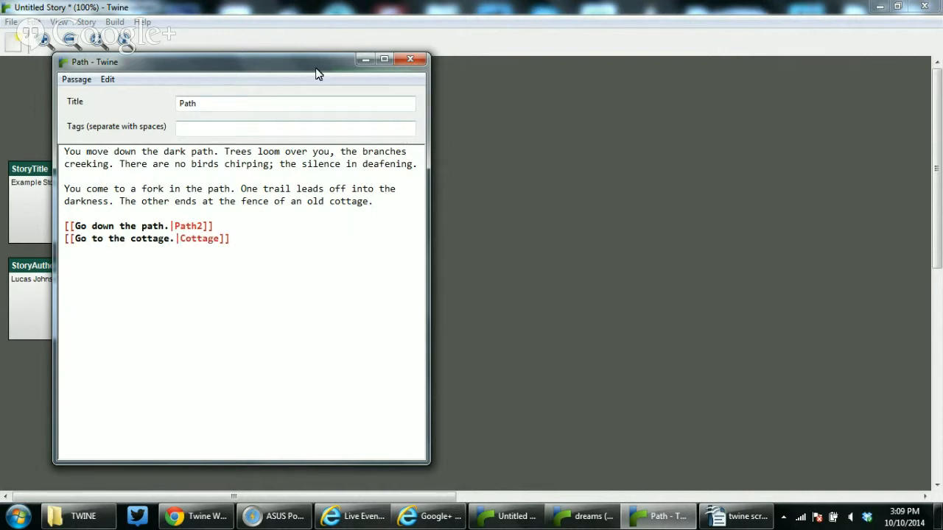
# Step: Delete both link lines below the text of the Path passage
pyautogui.moveTo(317, 74); pyautogui.dragTo(723, 67)
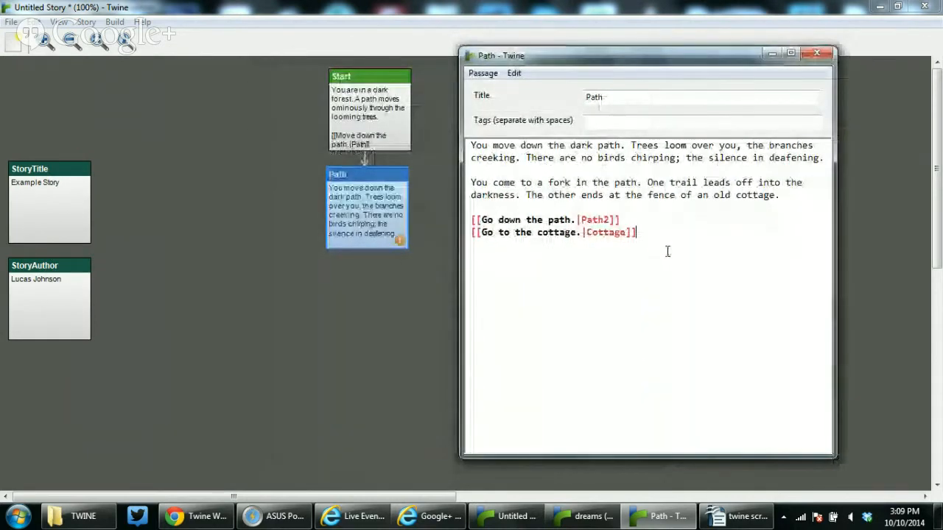
pyautogui.moveTo(637, 233); pyautogui.dragTo(462, 217)
pyautogui.press('BackSpace')
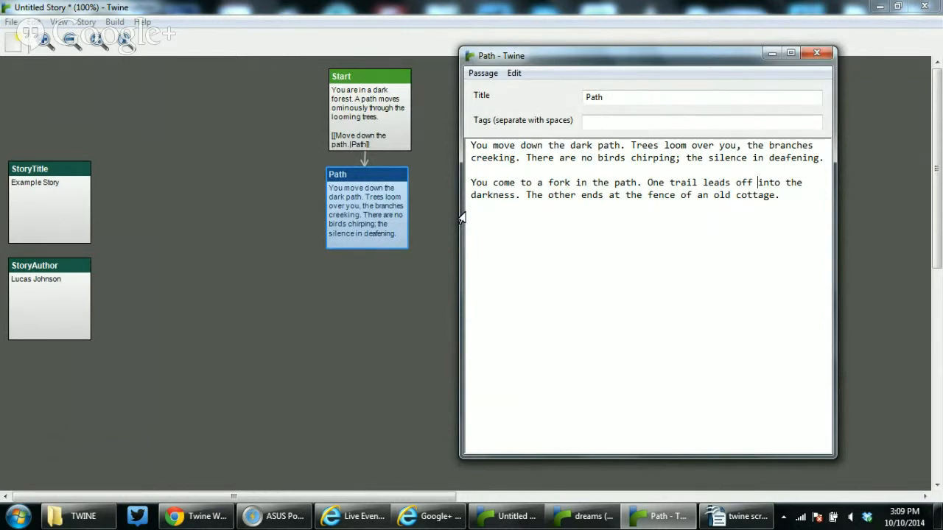
# Step: Turn the words "into the darkness" in the Path passage into the inline link "[[into the darkness|Path2]]"
pyautogui.write('[[')
pyautogui.write(']')
pyautogui.write('Path2]]')
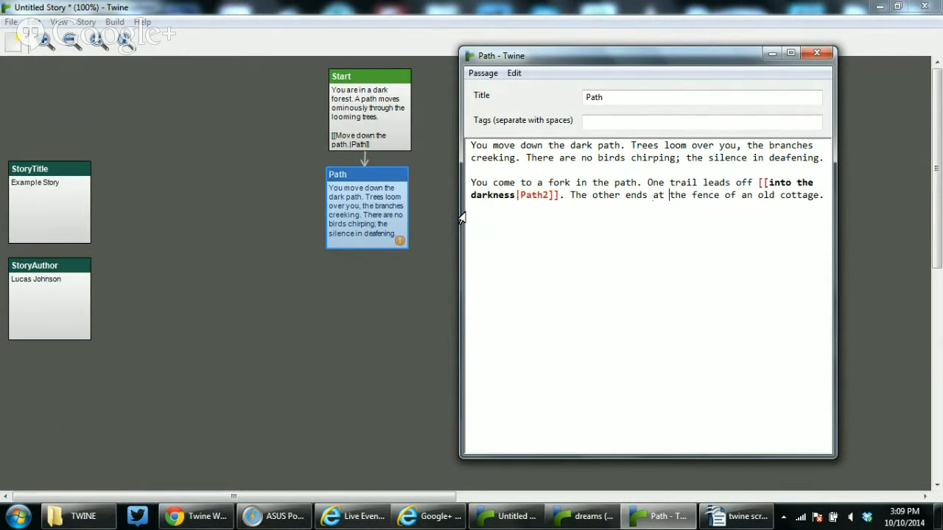
# Step: Turn the words "an old cottage" into the inline link "[[an old cottage|Cottage]]" and close the Path passage
pyautogui.write('[[')
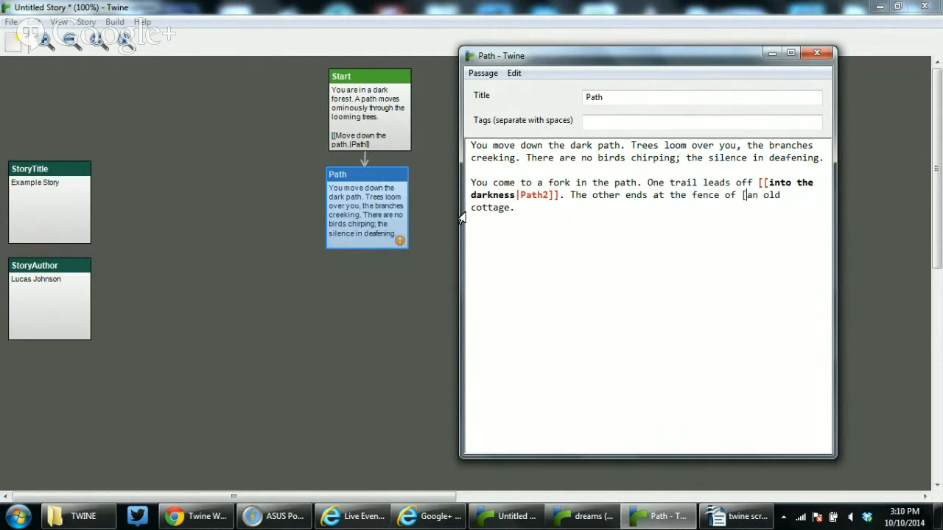
pyautogui.write('|Cottage')
pyautogui.write(']]')
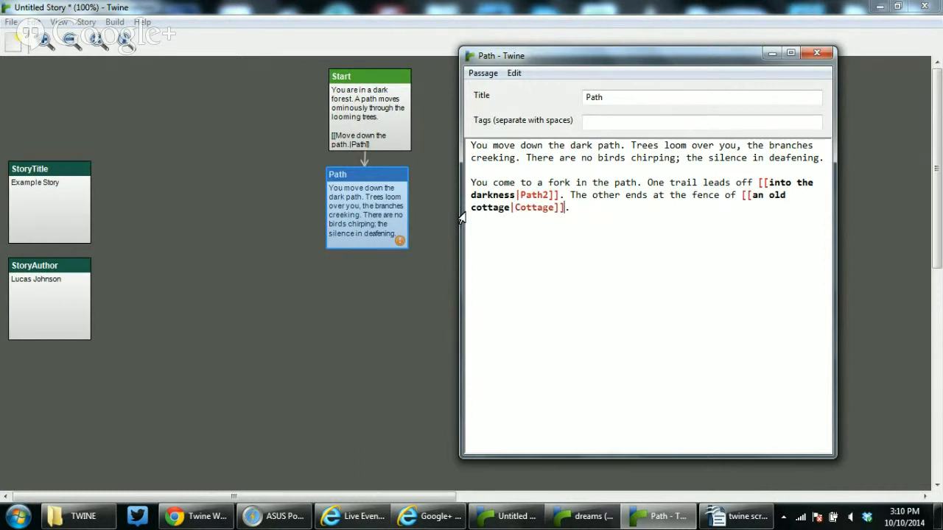
pyautogui.press('Right')
pyautogui.press('Up')
pyautogui.press('Up')
pyautogui.press('Down')
pyautogui.click(817, 55)
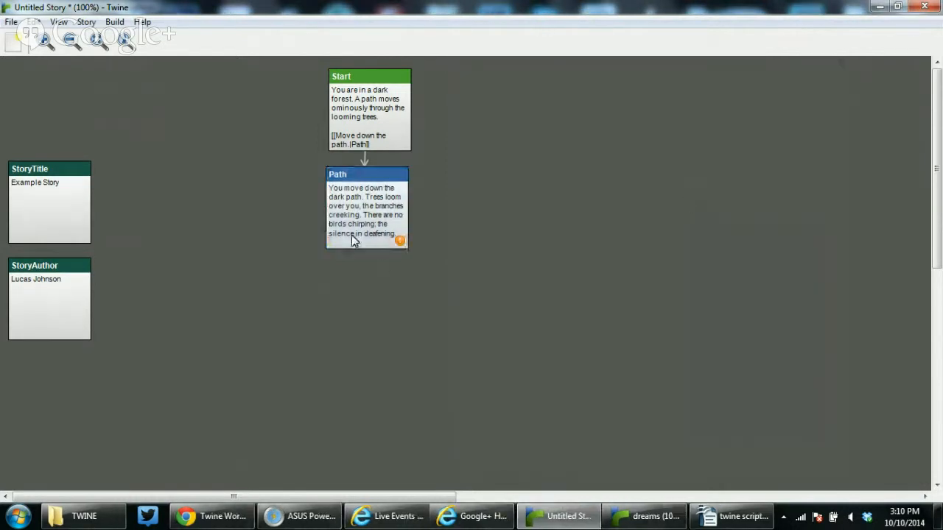
# Step: Create a new passage and title it "Path2"
pyautogui.click(13, 41)
pyautogui.doubleClick(81, 113)
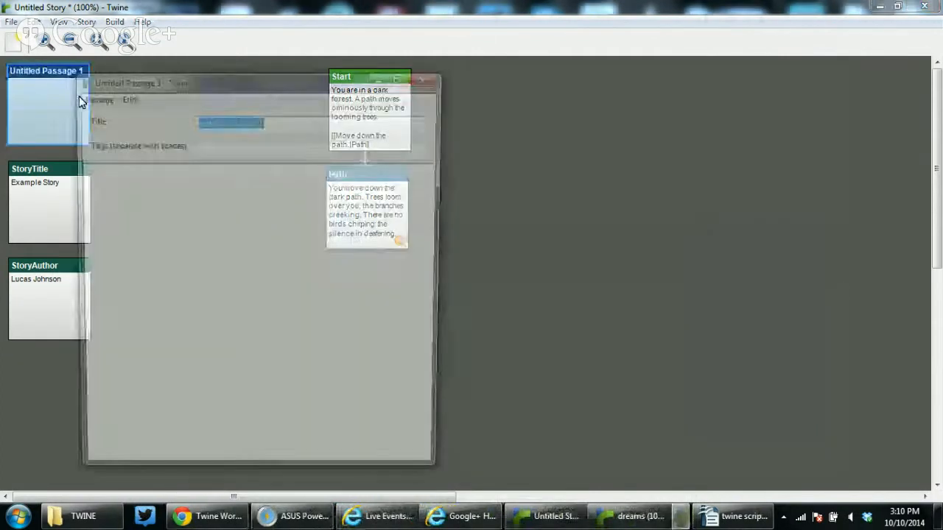
pyautogui.write('Path')
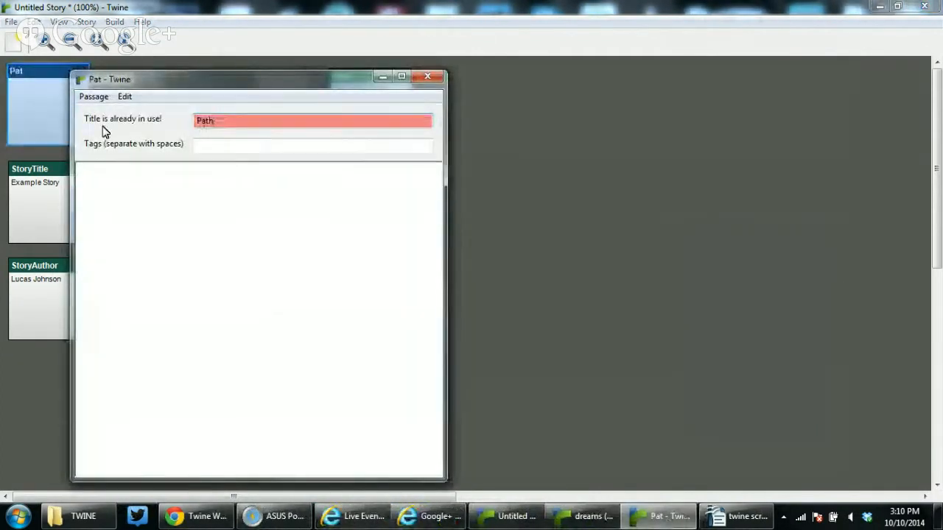
pyautogui.write('2')
# Step: Write "The path continues." in the Path2 passage, close it and place it below and to the left of Path
pyautogui.click(188, 217)
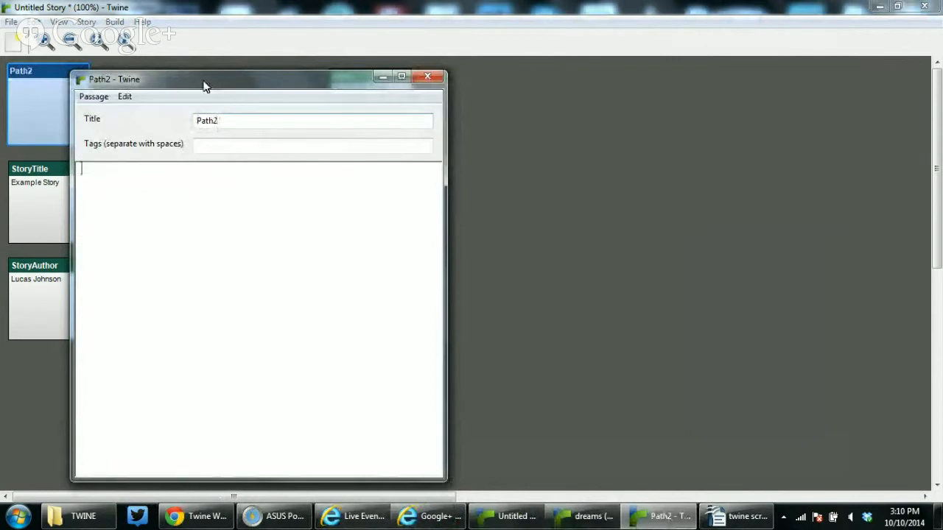
pyautogui.write('The p')
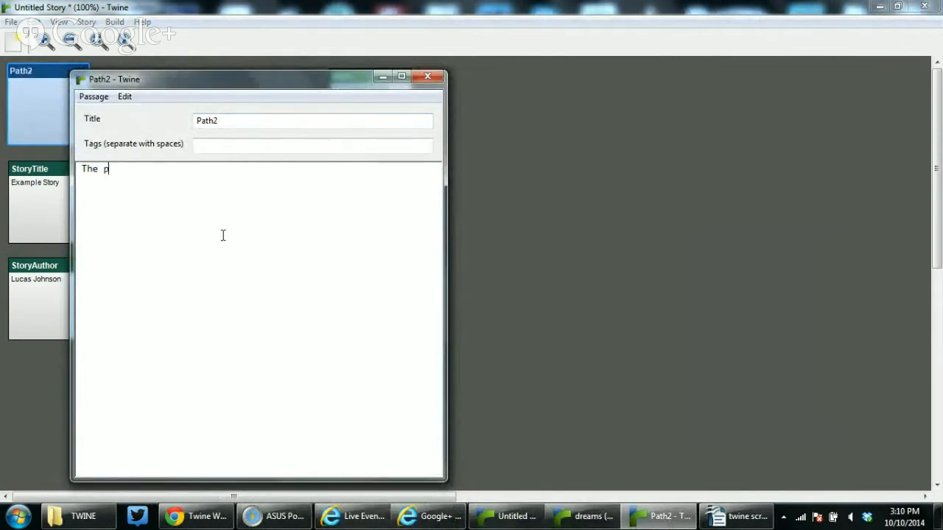
pyautogui.write('ath continues.')
pyautogui.click(429, 78)
pyautogui.moveTo(42, 91); pyautogui.dragTo(251, 304)
# Step: Create a new passage and title it "Cottage"
pyautogui.click(6, 45)
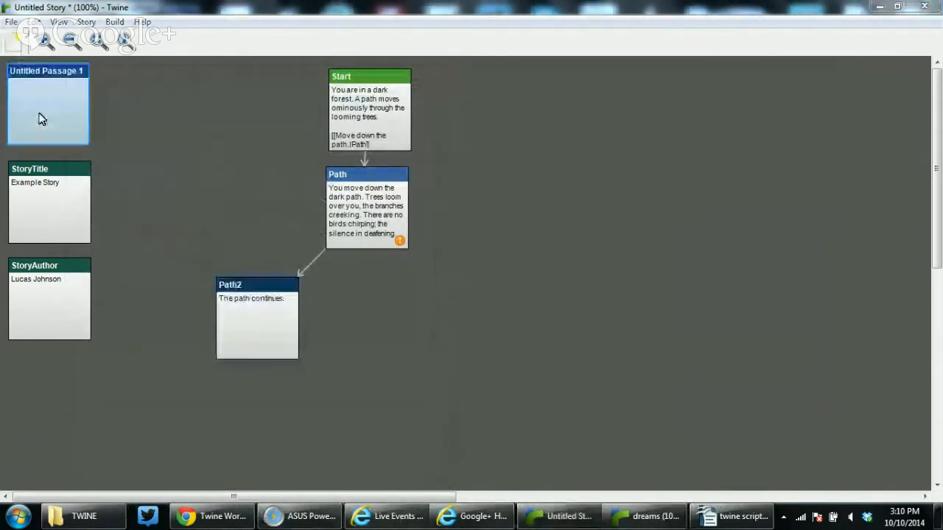
pyautogui.doubleClick(37, 115)
pyautogui.write('Cottage')
pyautogui.press('Tab')
pyautogui.press('Tab')
# Step: Write "The cottage is made of old, rotting wood." in the Cottage passage, close it and place it below and to the right of Path
pyautogui.write('The co')
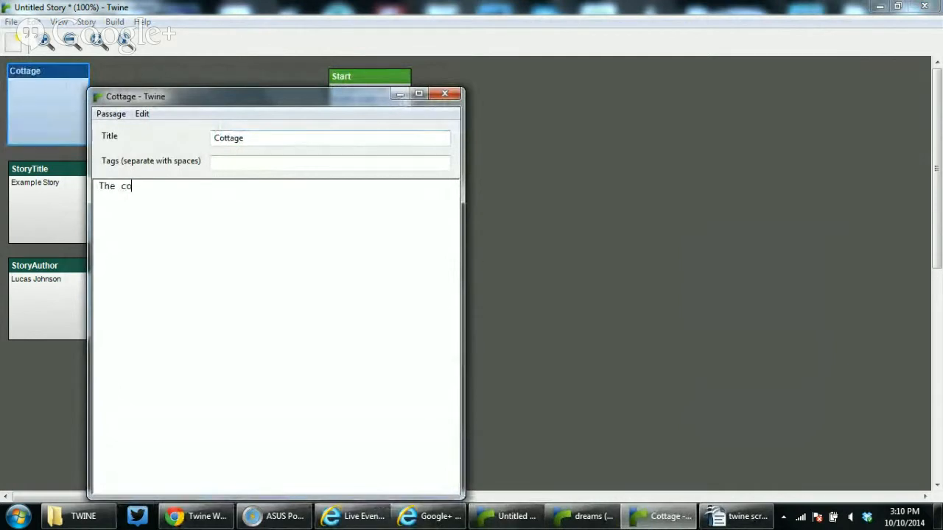
pyautogui.write('ttage is ma')
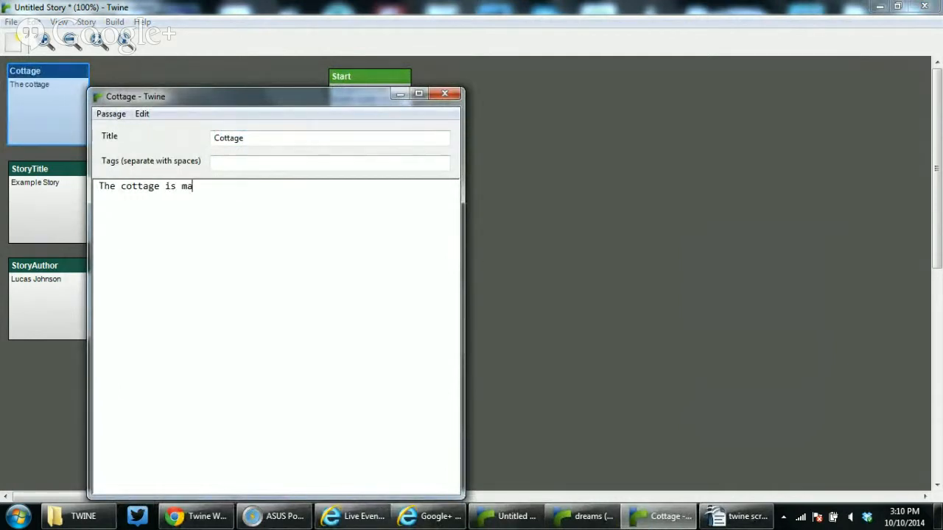
pyautogui.write('de of old, rotting wood.')
pyautogui.click(445, 94)
pyautogui.moveTo(48, 103); pyautogui.dragTo(473, 304)
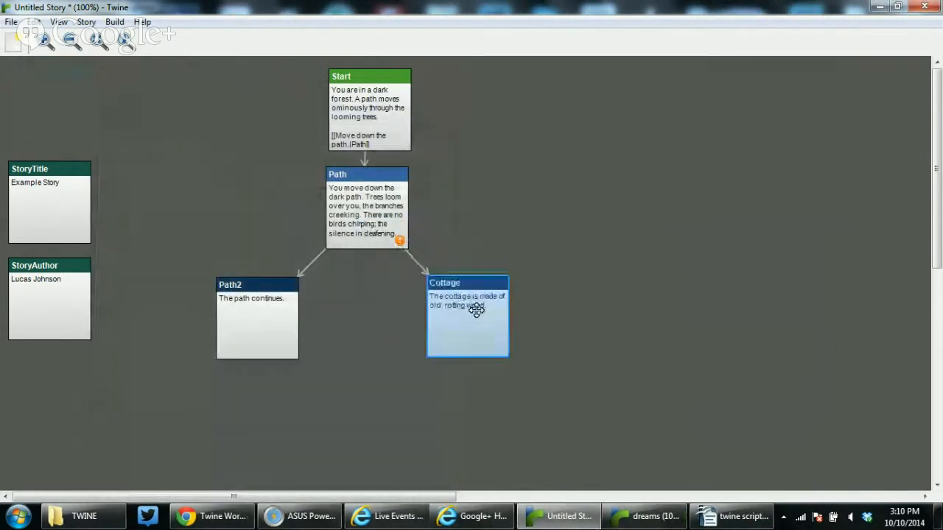
# Step: Move the Cottage passage slightly farther right, away from Path2, on the story map
pyautogui.click(374, 195)
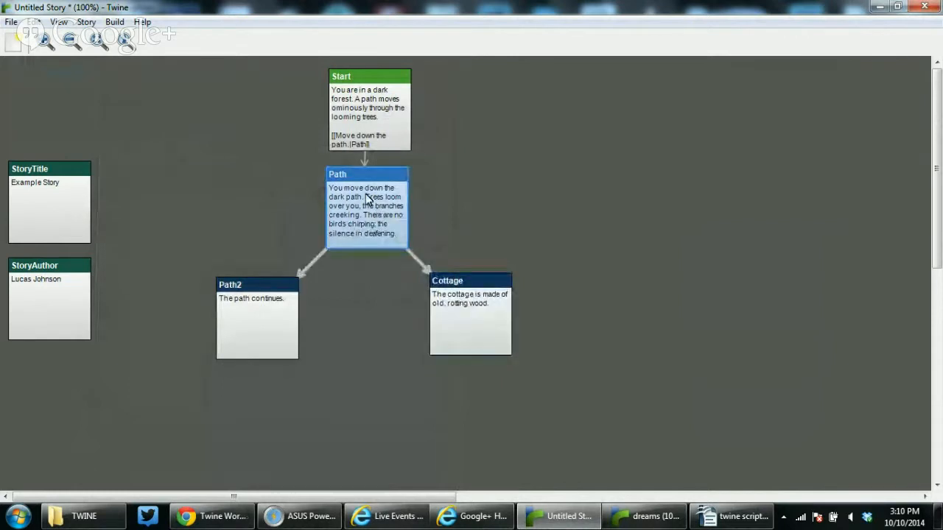
pyautogui.click(345, 286)
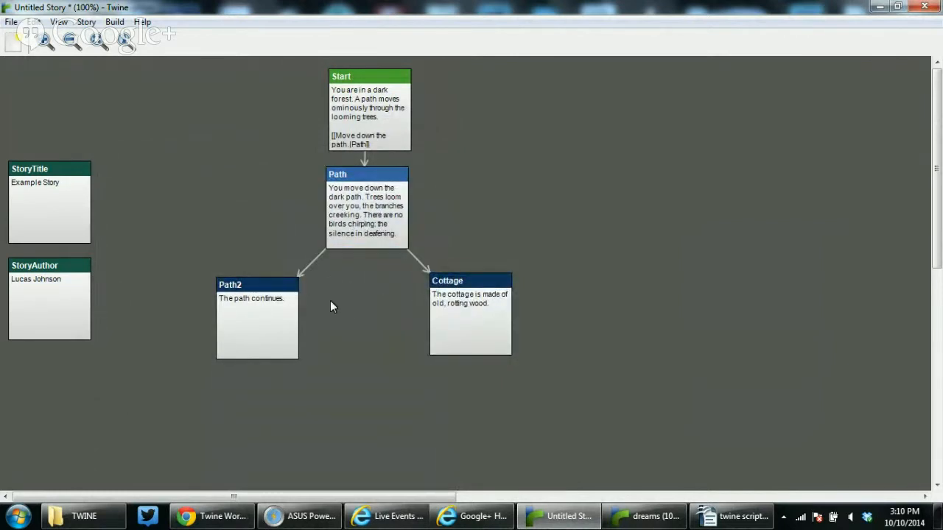
pyautogui.moveTo(470, 306); pyautogui.dragTo(522, 288)
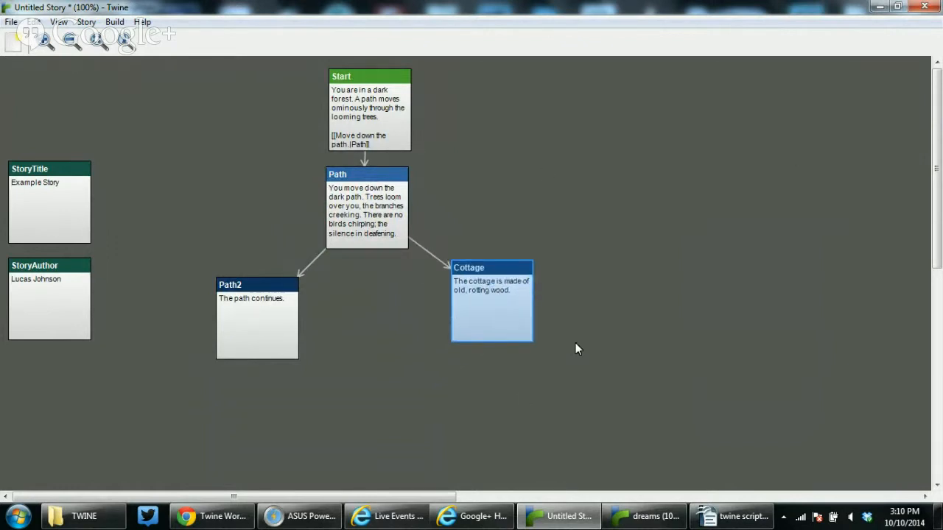
pyautogui.click(262, 307)
pyautogui.scroll(-3, 110, 374)
pyautogui.scroll(3, 103, 361)
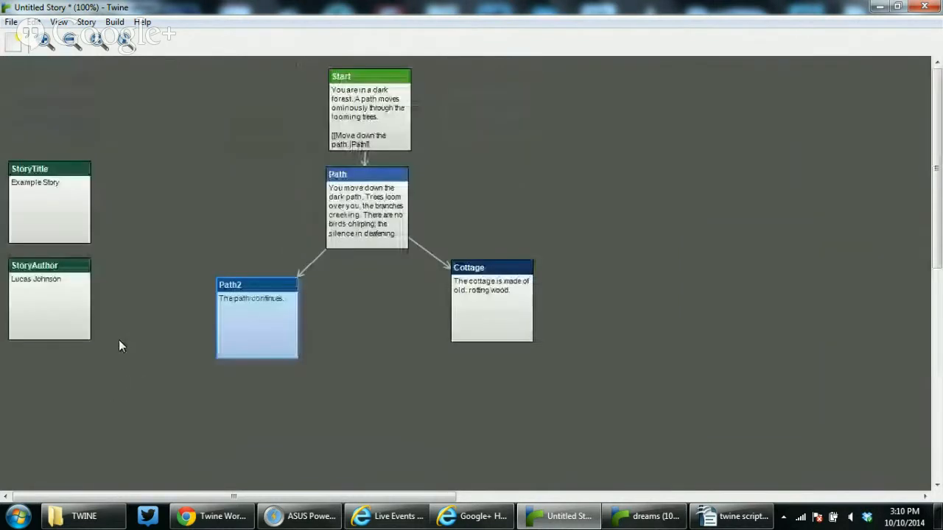
pyautogui.click(154, 302)
pyautogui.moveTo(499, 299); pyautogui.dragTo(513, 300)
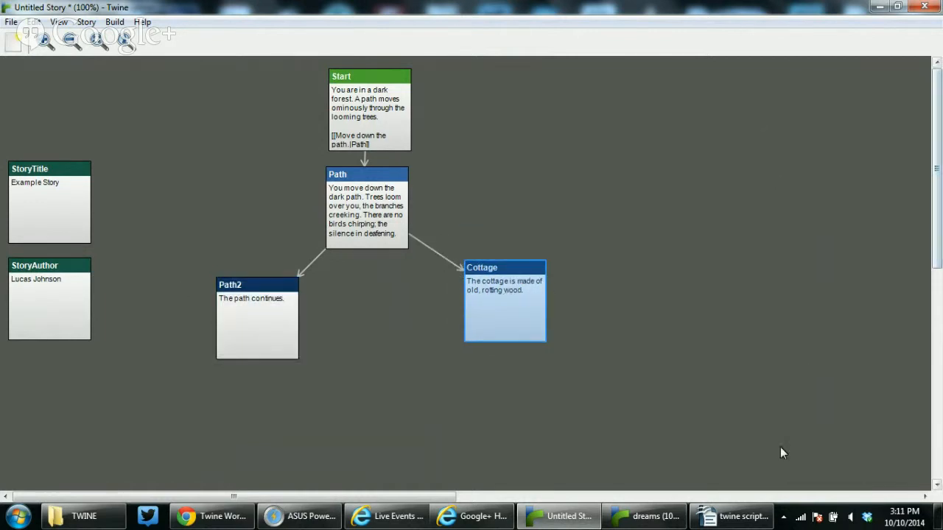
pyautogui.click(712, 314)
pyautogui.scroll(-2, 712, 306)
pyautogui.click(254, 279)
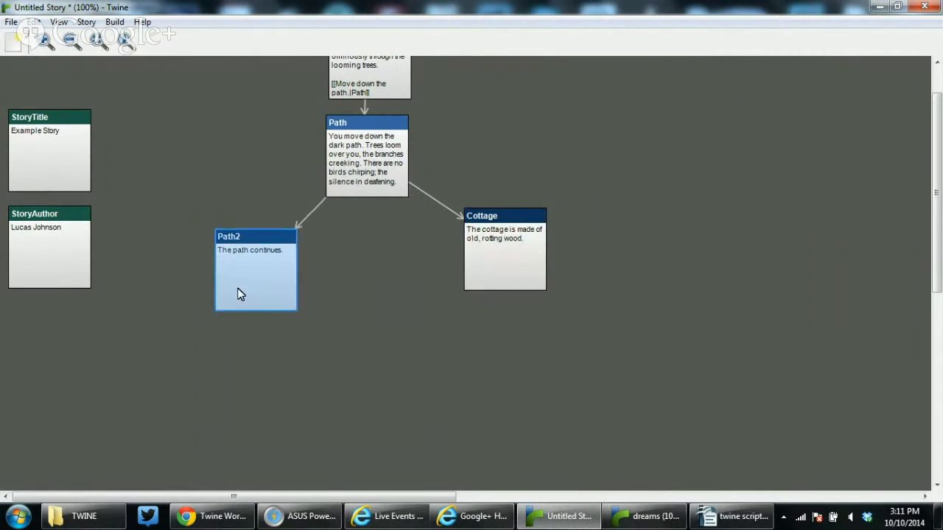
pyautogui.scroll(-3, 55, 415)
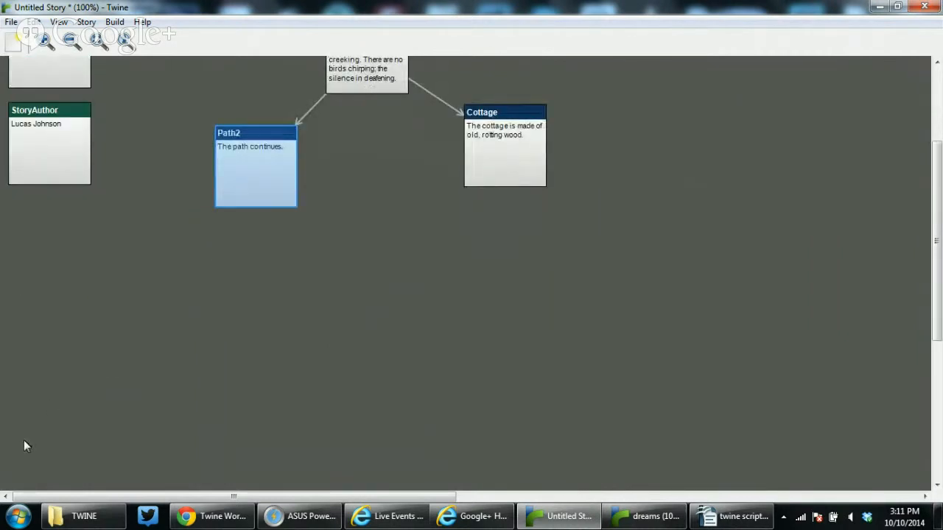
pyautogui.click(113, 432)
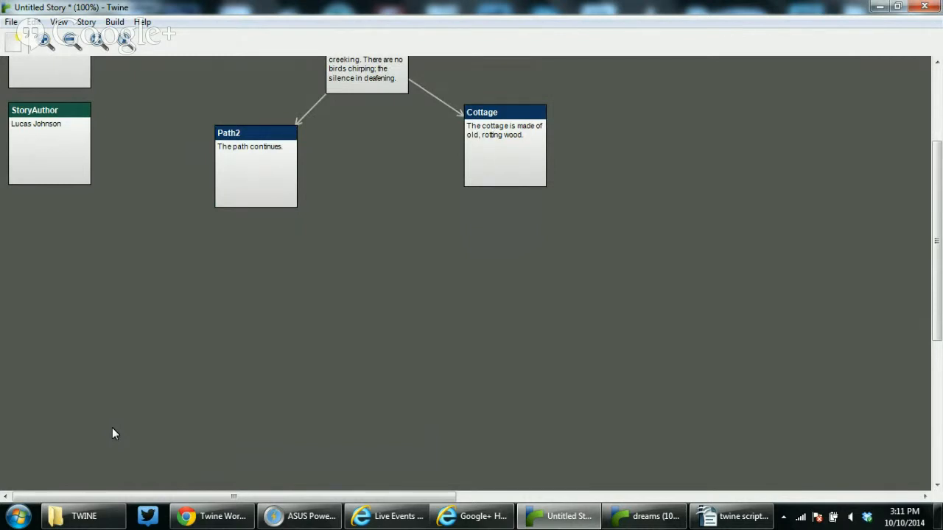
pyautogui.scroll(2, 112, 433)
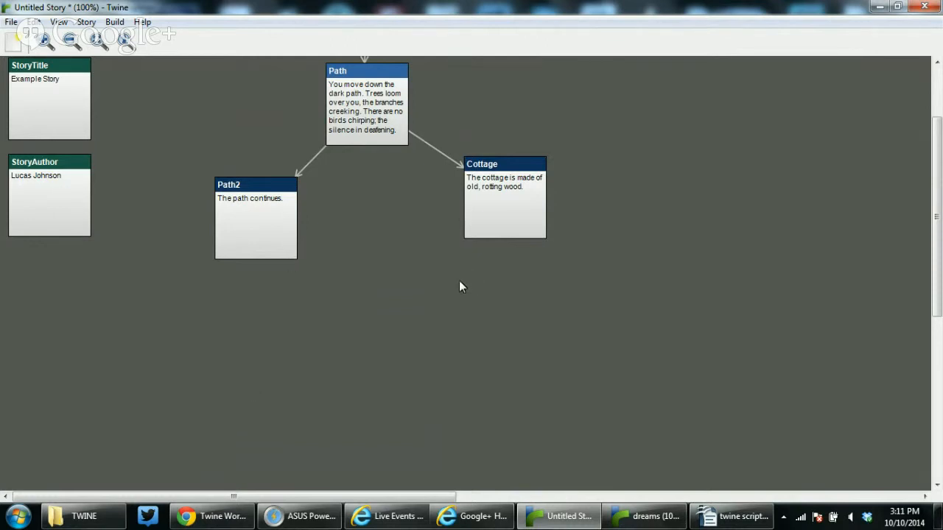
# Step: Reopen the Path2 passage and extend its sentence to "The path continues on and on and on."
pyautogui.click(268, 238)
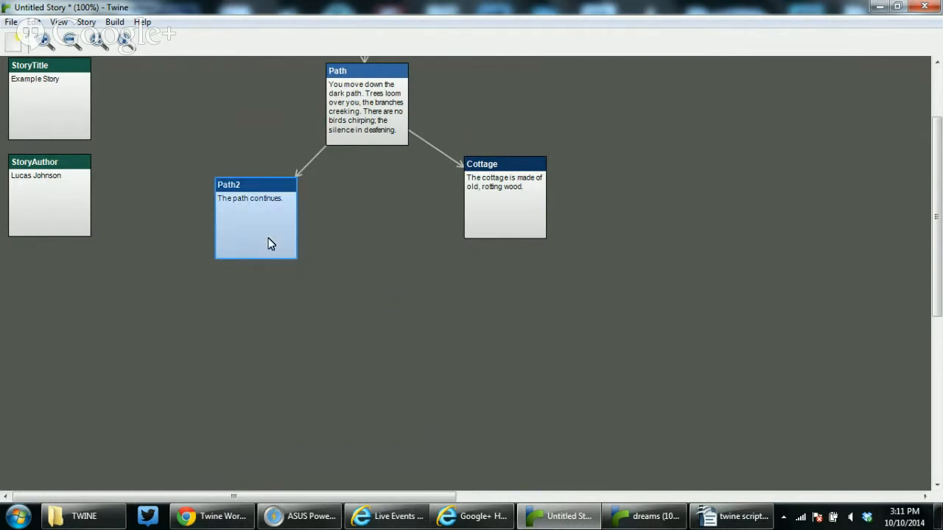
pyautogui.doubleClick(263, 227)
pyautogui.click(300, 235)
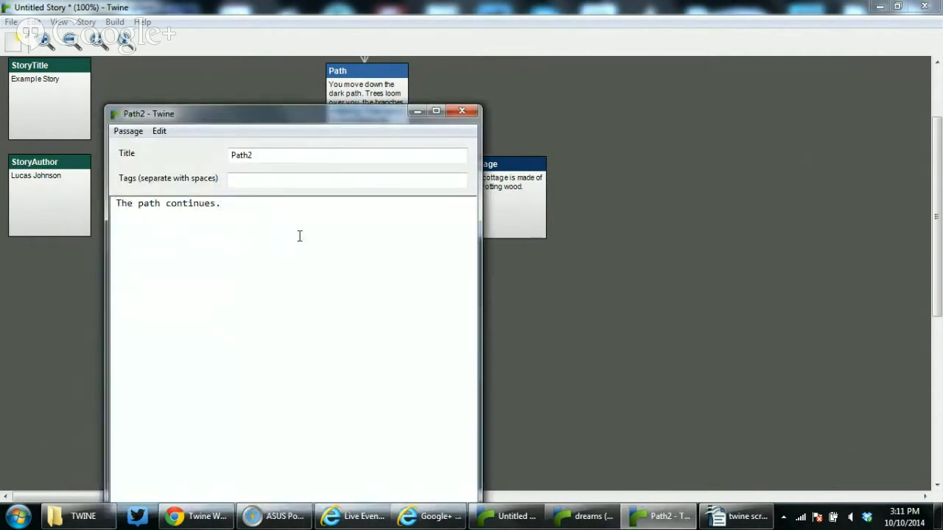
pyautogui.press('BackSpace')
pyautogui.write('on and on and on.')
# Step: Add the link "[[Go back to the cottage.|Cottage]]" below the Path2 text, separated by a blank line, and close the passage
pyautogui.press('Return')
pyautogui.press('Return')
pyautogui.write('[[Go back to the cottage.')
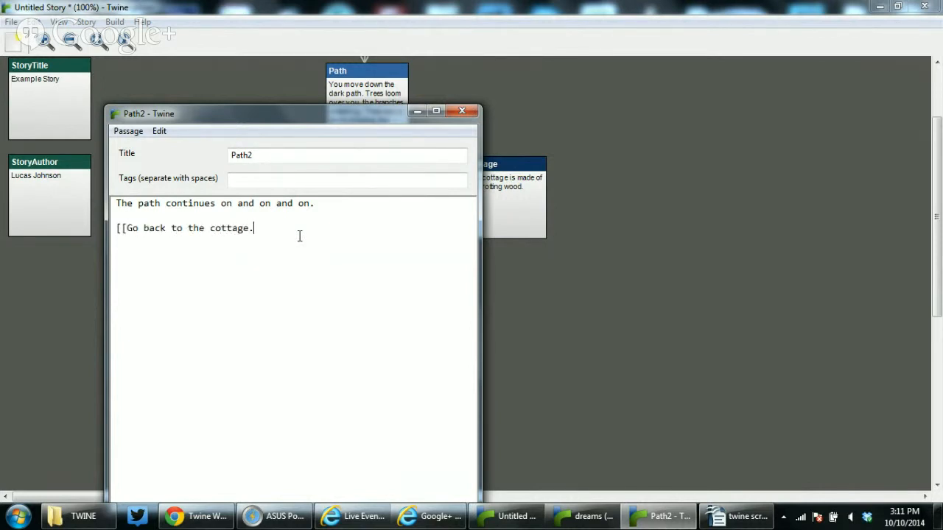
pyautogui.write('|Cottage]]')
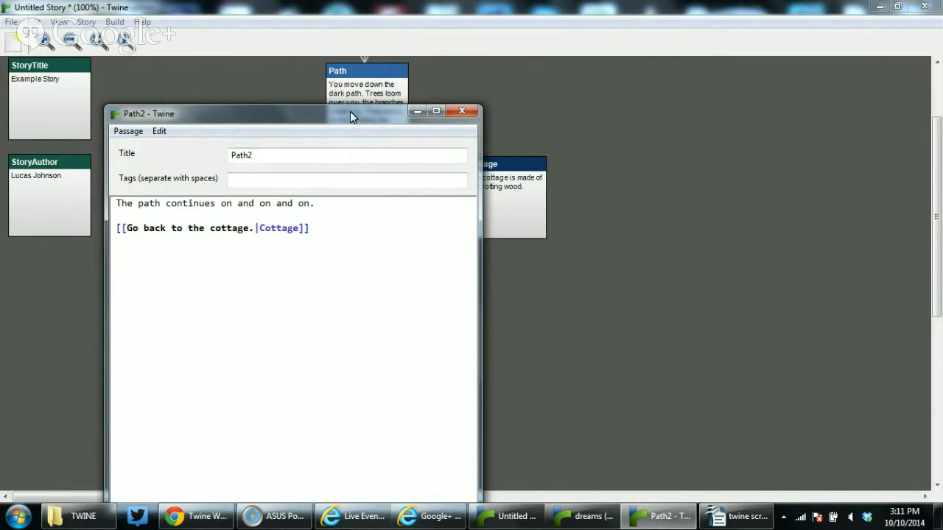
pyautogui.moveTo(350, 111); pyautogui.dragTo(394, 84)
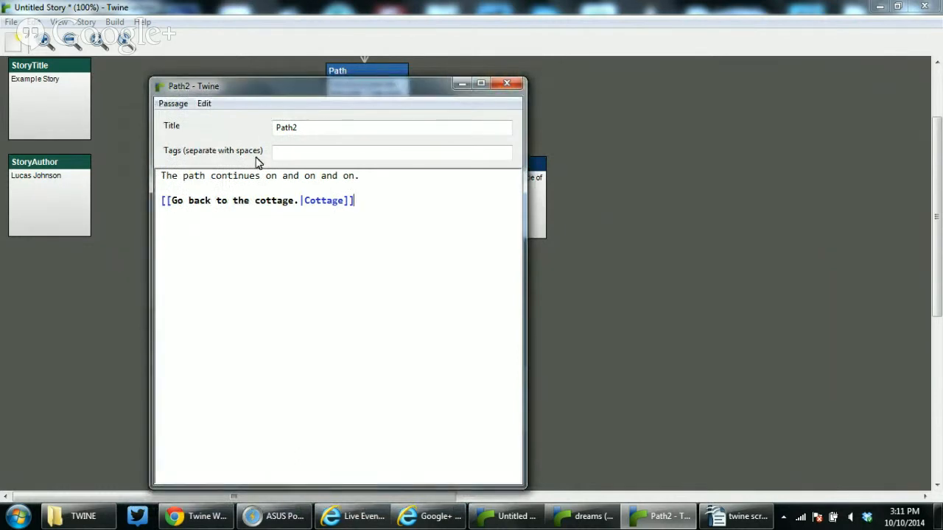
pyautogui.moveTo(222, 177); pyautogui.dragTo(309, 177)
pyautogui.click(344, 177)
pyautogui.click(505, 84)
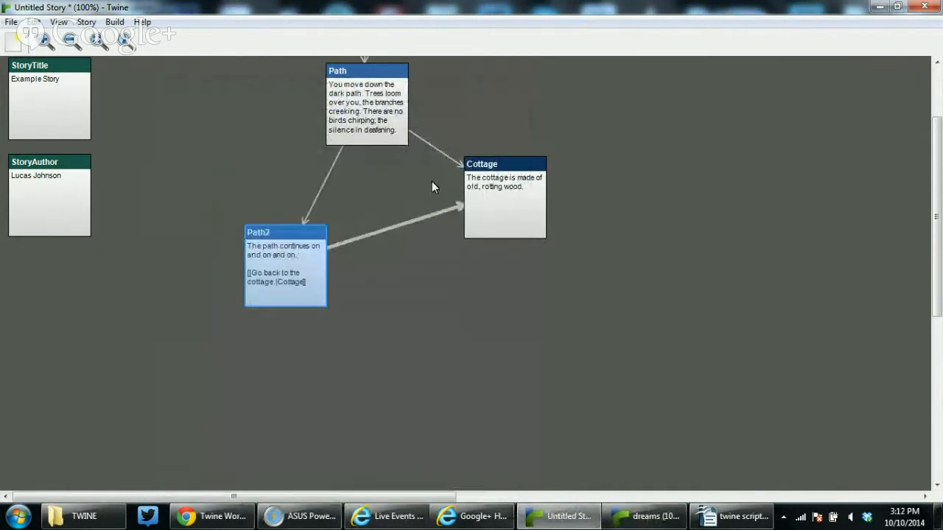
# Step: Arrange the Path2 and Cottage passages level with each other, side by side below Path
pyautogui.scroll(3, 432, 182)
pyautogui.click(359, 207)
pyautogui.moveTo(361, 208)
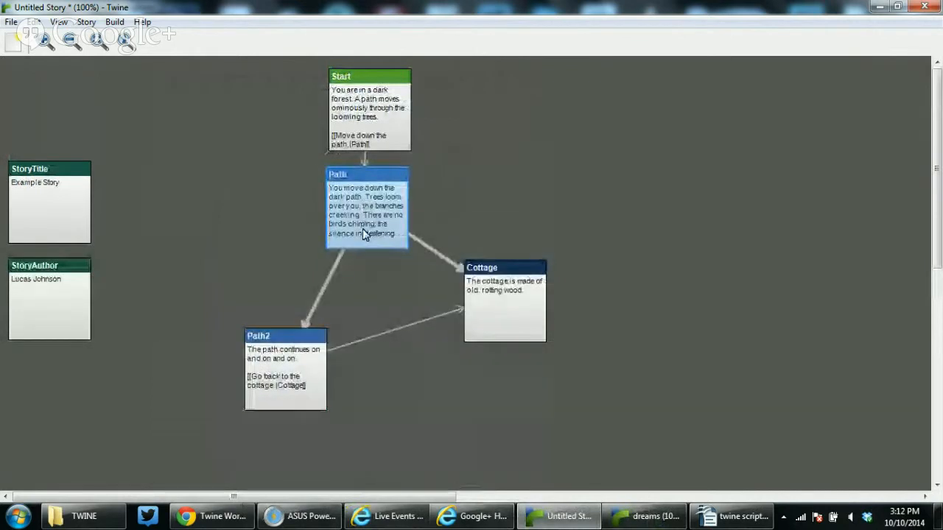
pyautogui.click(508, 302)
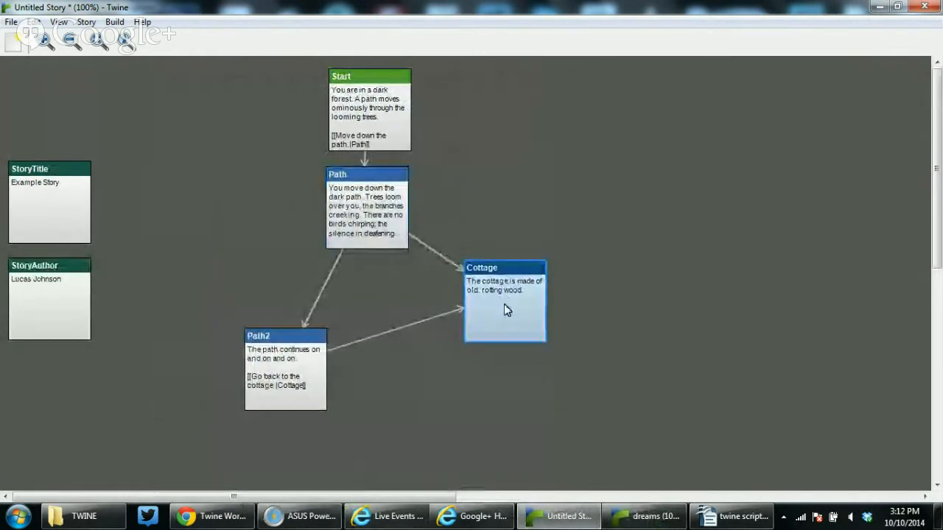
pyautogui.moveTo(511, 302); pyautogui.dragTo(544, 298)
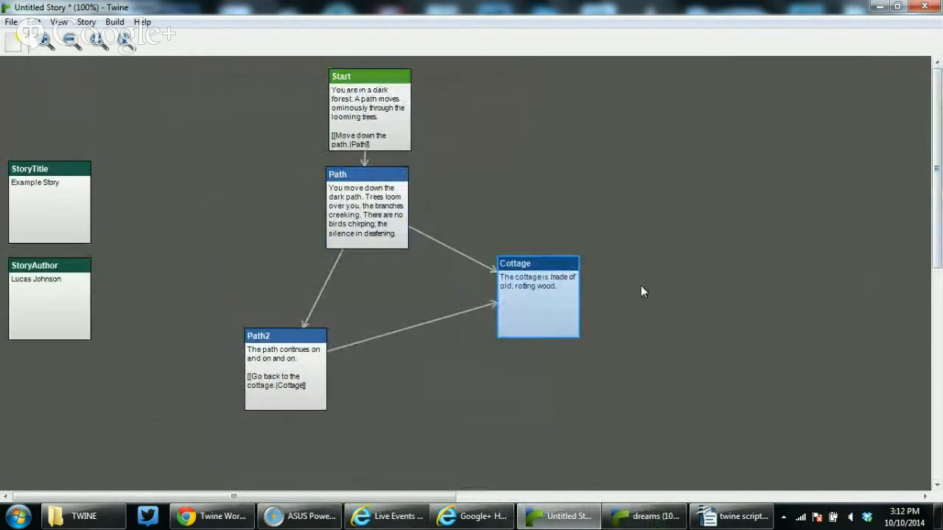
pyautogui.moveTo(272, 350); pyautogui.dragTo(287, 305)
pyautogui.moveTo(516, 311); pyautogui.dragTo(435, 329)
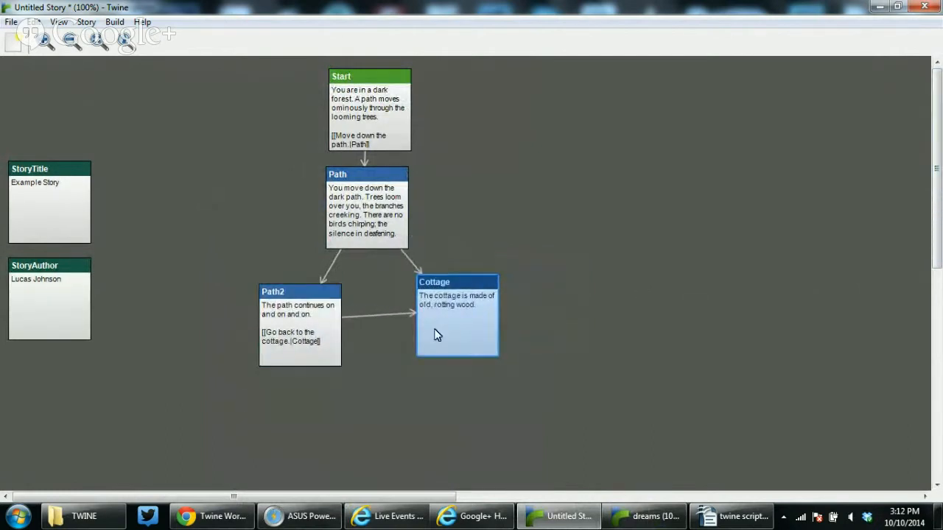
pyautogui.click(565, 310)
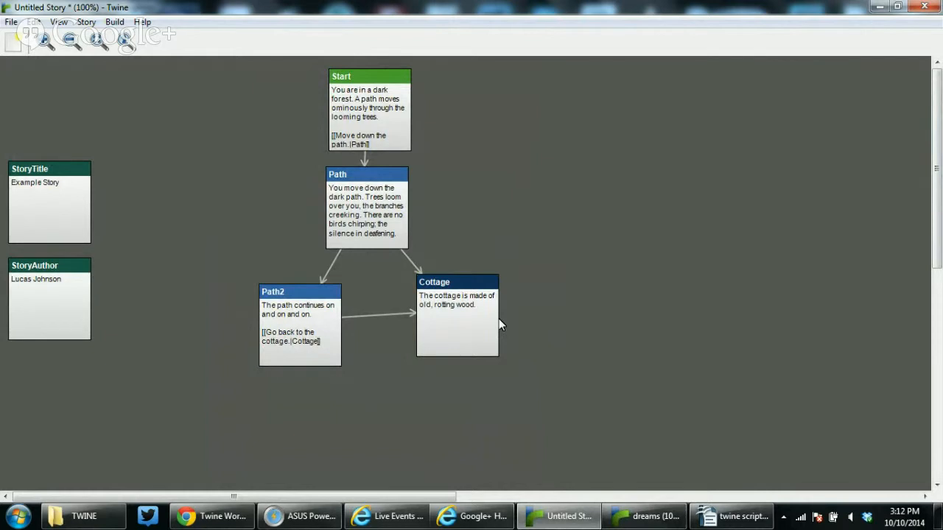
pyautogui.moveTo(460, 332); pyautogui.dragTo(462, 341)
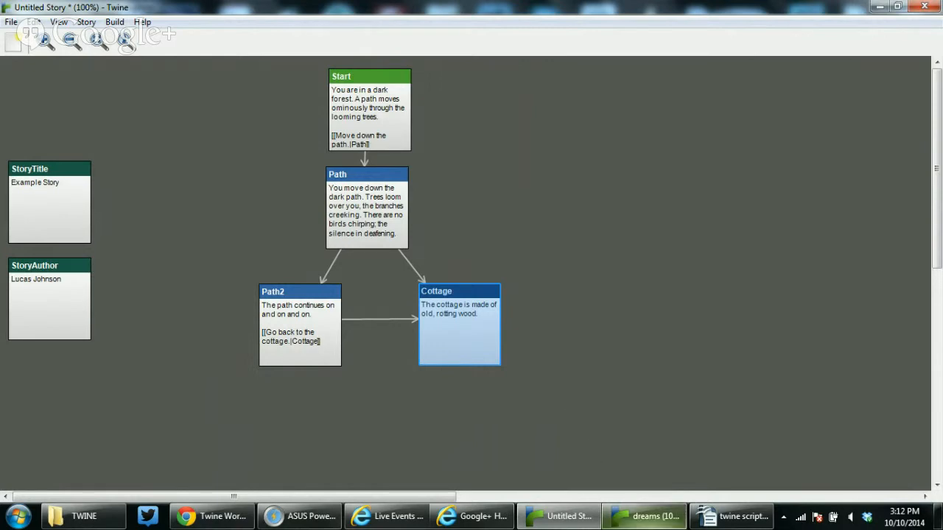
# Step: Switch to the dreams story and examine its passage map from Start through the endings and Credits
pyautogui.click(648, 516)
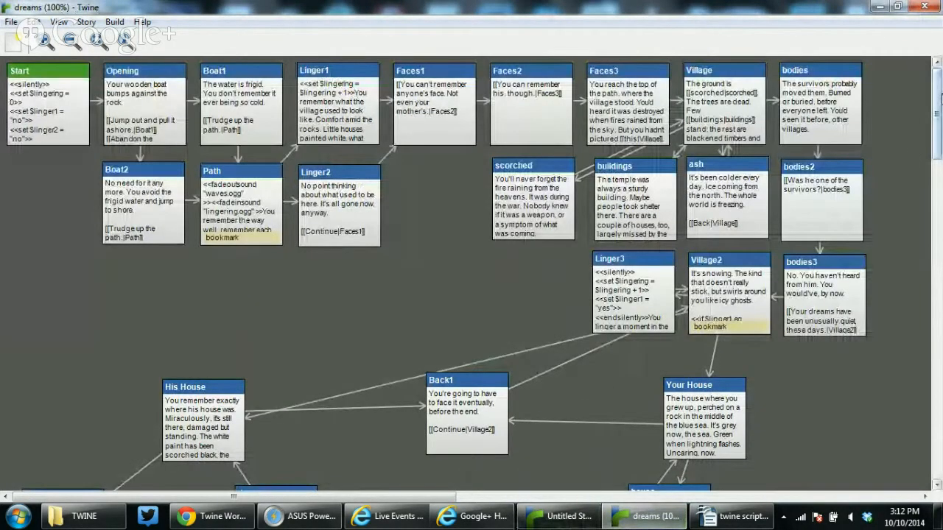
pyautogui.scroll(-1, 940, 108)
pyautogui.moveTo(940, 108)
pyautogui.mouseDown()
pyautogui.moveTo(938, 372)
pyautogui.moveTo(930, 266)
pyautogui.moveTo(939, 98)
pyautogui.mouseUp()
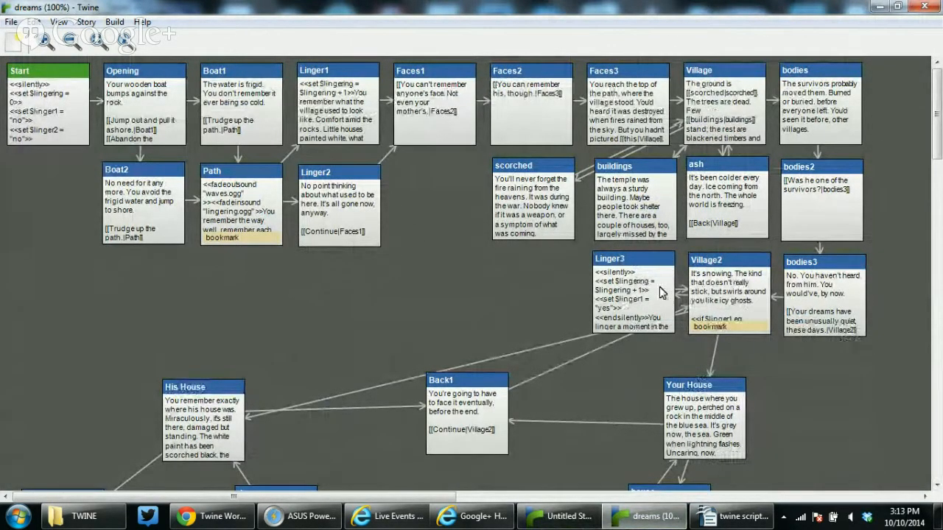
pyautogui.scroll(-3, 680, 210)
pyautogui.scroll(-6, 678, 209)
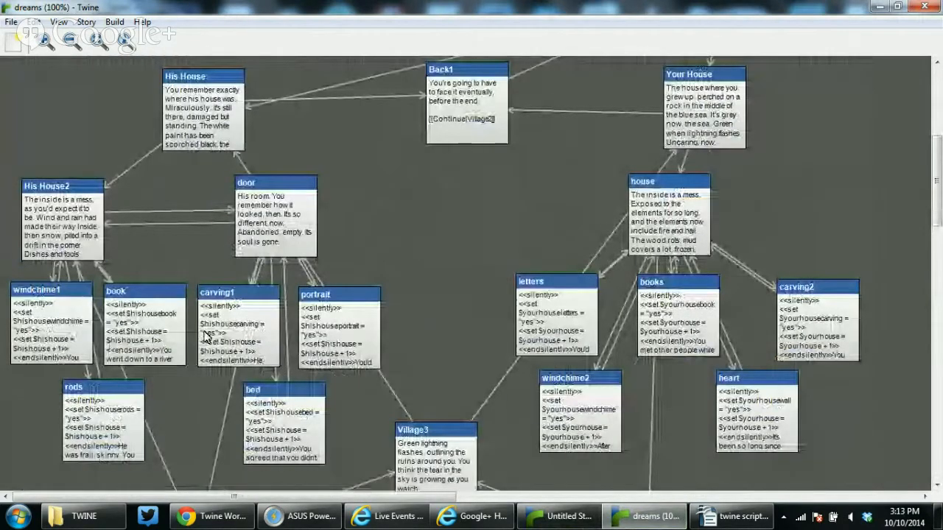
pyautogui.scroll(-2, 652, 322)
pyautogui.scroll(-7, 651, 322)
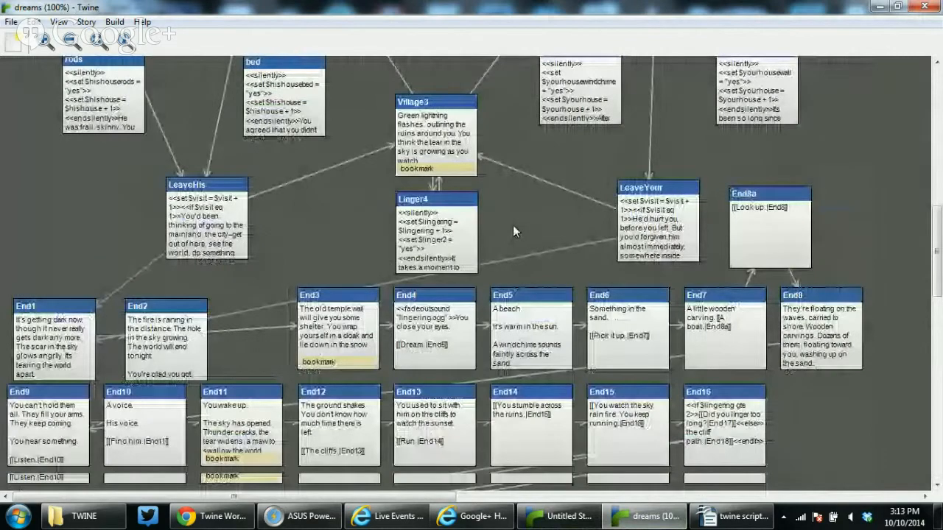
pyautogui.scroll(-3, 513, 225)
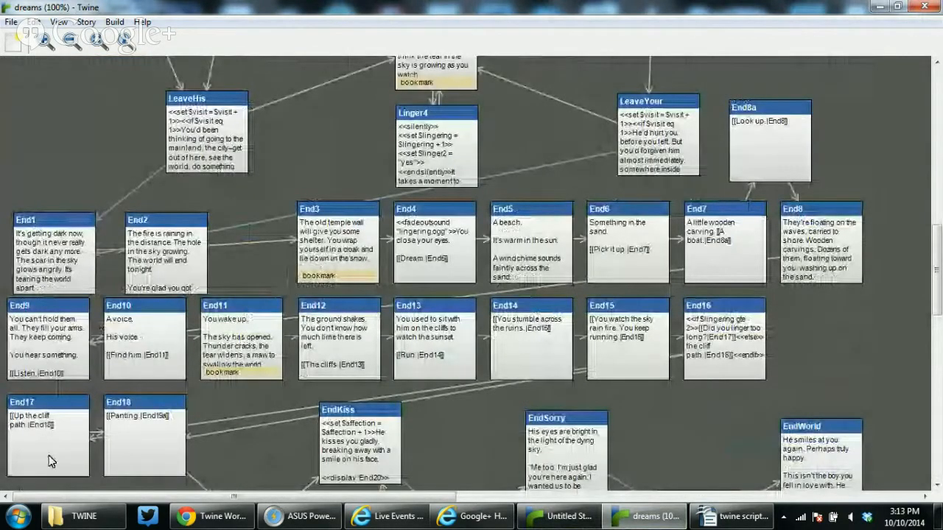
pyautogui.scroll(-4, 286, 418)
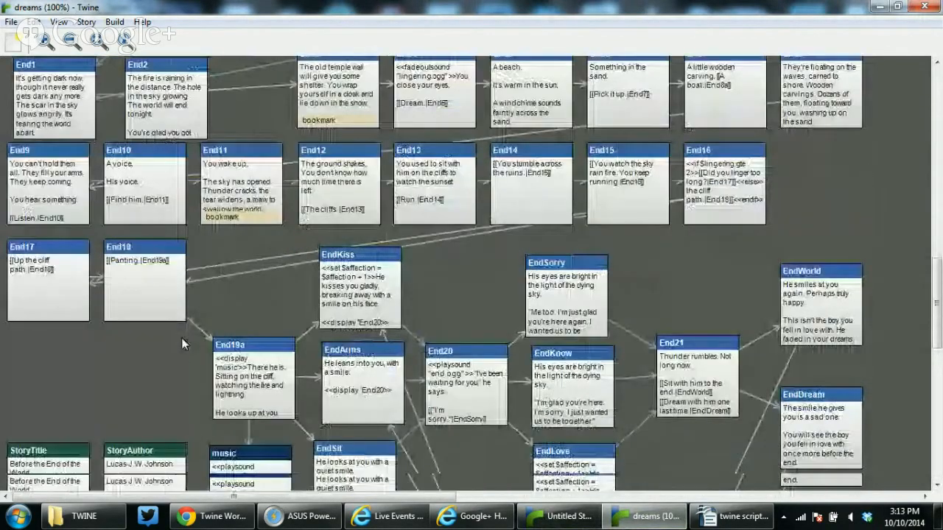
pyautogui.scroll(-3, 181, 338)
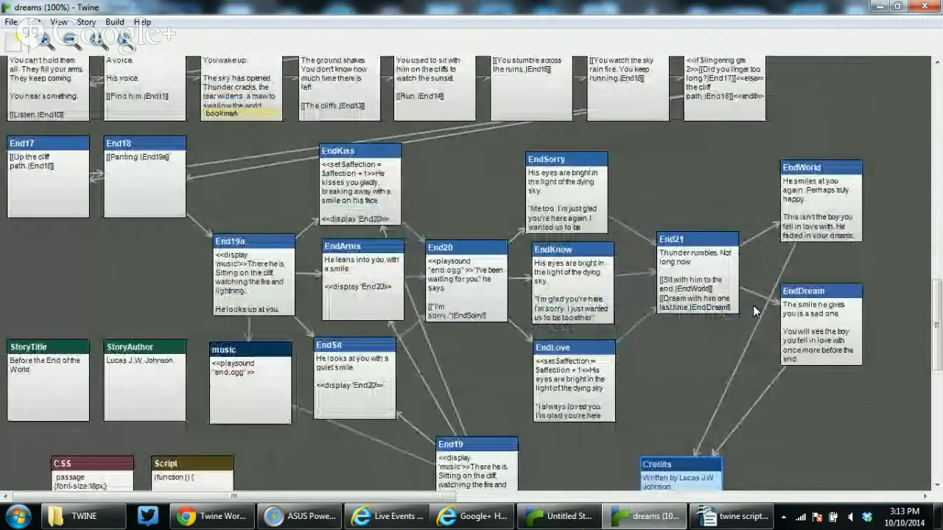
pyautogui.scroll(4, 753, 305)
pyautogui.moveTo(940, 313); pyautogui.dragTo(938, 121)
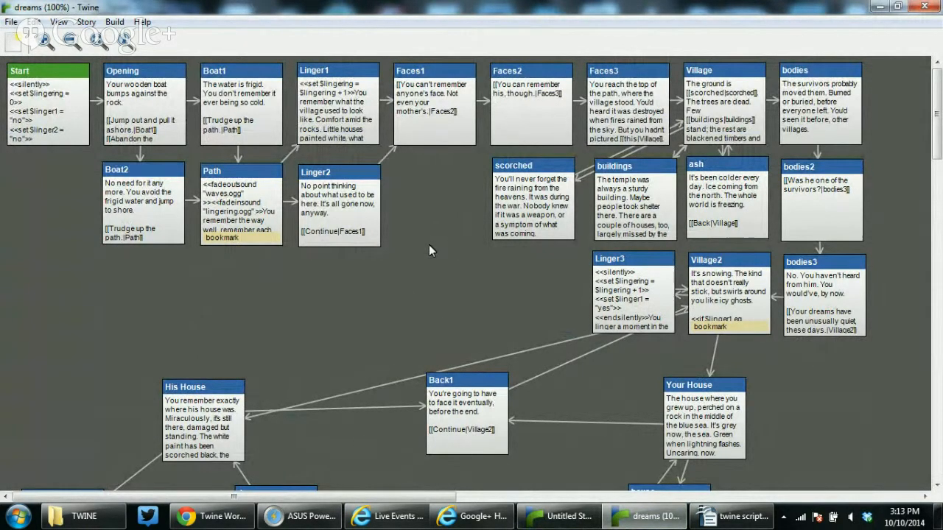
# Step: Open the Linger2 passage to read its text and link, close it, and look over the His House and Your House branches
pyautogui.click(356, 234)
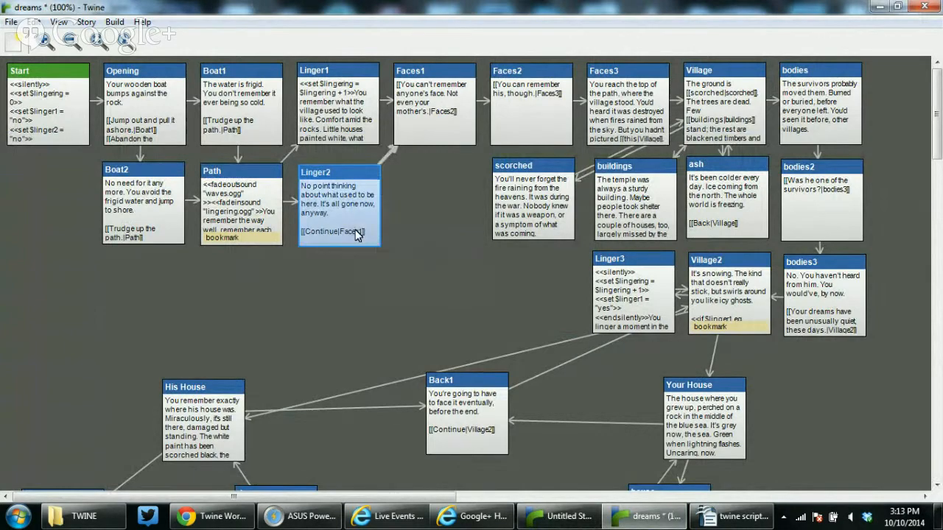
pyautogui.doubleClick(363, 213)
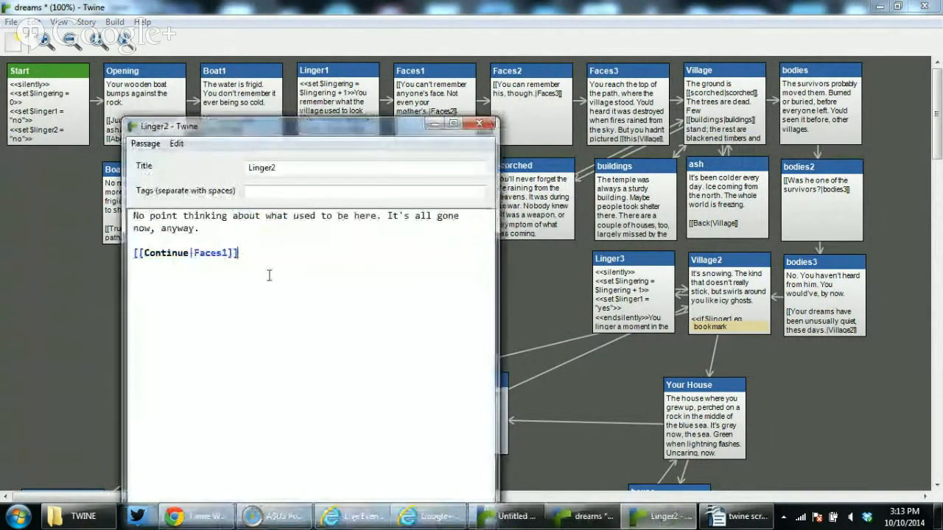
pyautogui.click(491, 126)
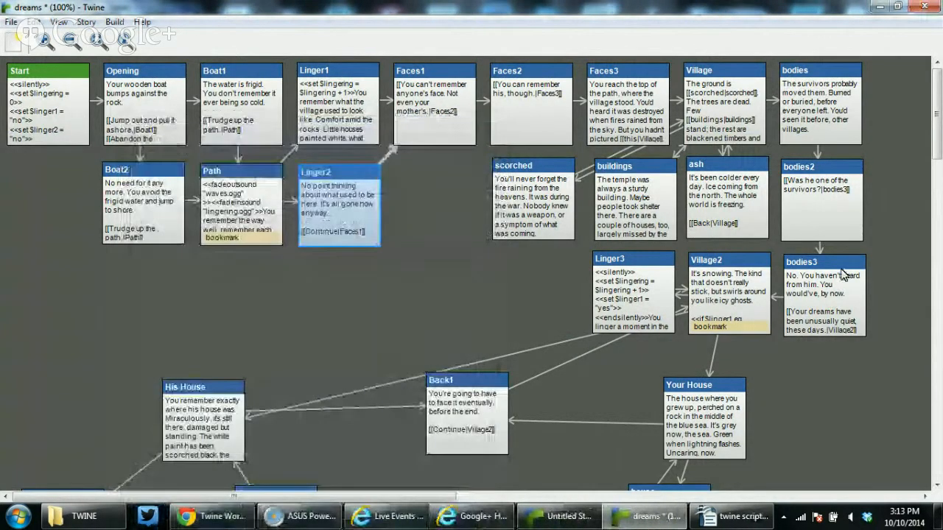
pyautogui.scroll(-2, 940, 126)
pyautogui.scroll(-6, 940, 125)
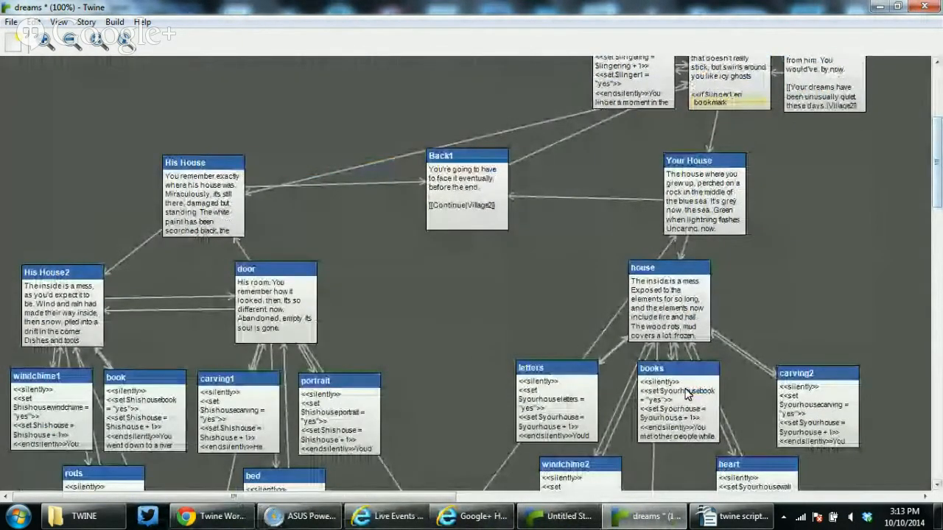
# Step: Switch to the Google+ Hangouts window and stop the screen share
pyautogui.click(476, 515)
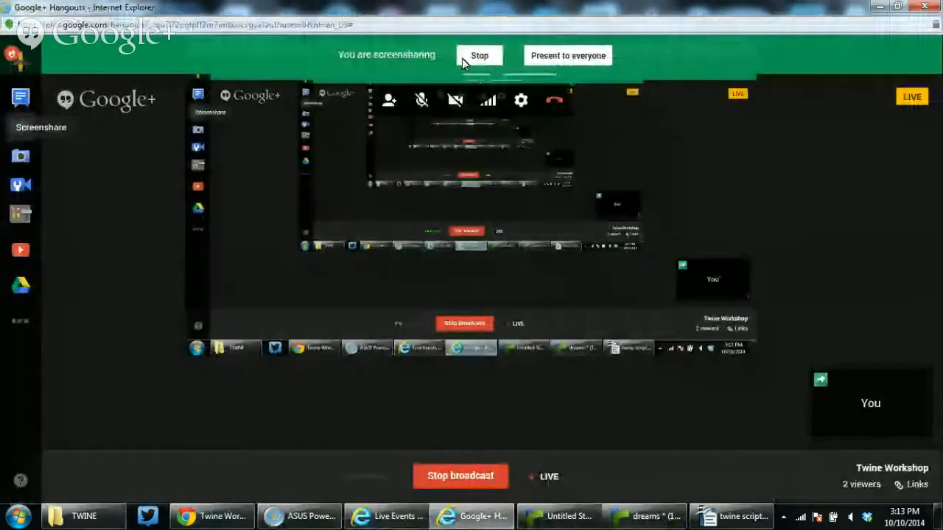
pyautogui.click(465, 57)
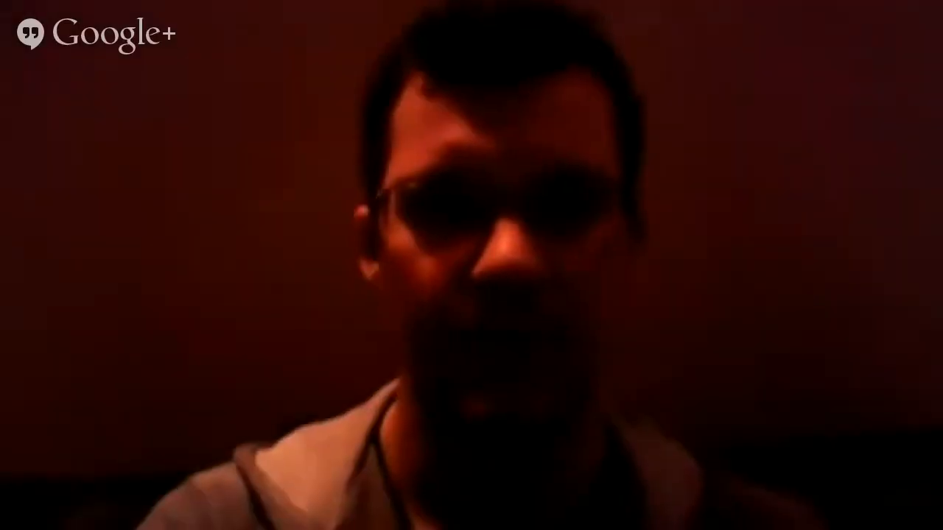
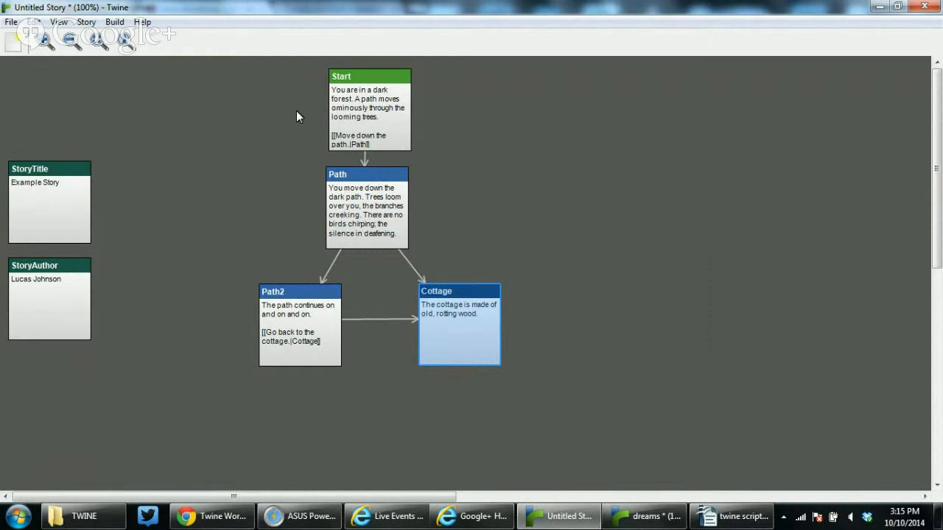
# Step: Switch to the Untitled Story and insert "<<set $stones = 0>>" on its own line above the Start passage's text
pyautogui.doubleClick(361, 111)
pyautogui.click(391, 226)
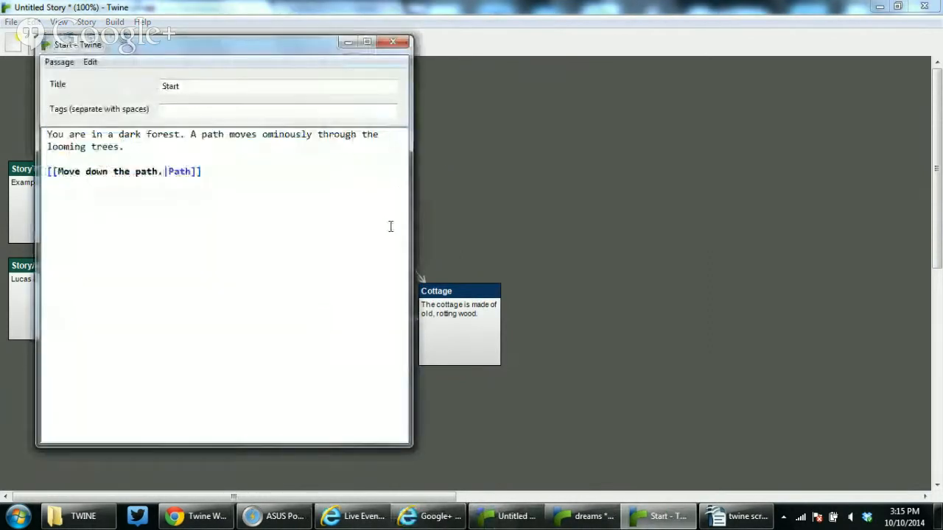
pyautogui.press('Left')
pyautogui.press('Left')
pyautogui.press('Left')
pyautogui.press('Left')
pyautogui.press('Left')
pyautogui.press('Left')
pyautogui.press('Left')
pyautogui.press('Left')
pyautogui.press('Left')
pyautogui.press('Left')
pyautogui.press('Left')
pyautogui.press('Left')
pyautogui.press('Left')
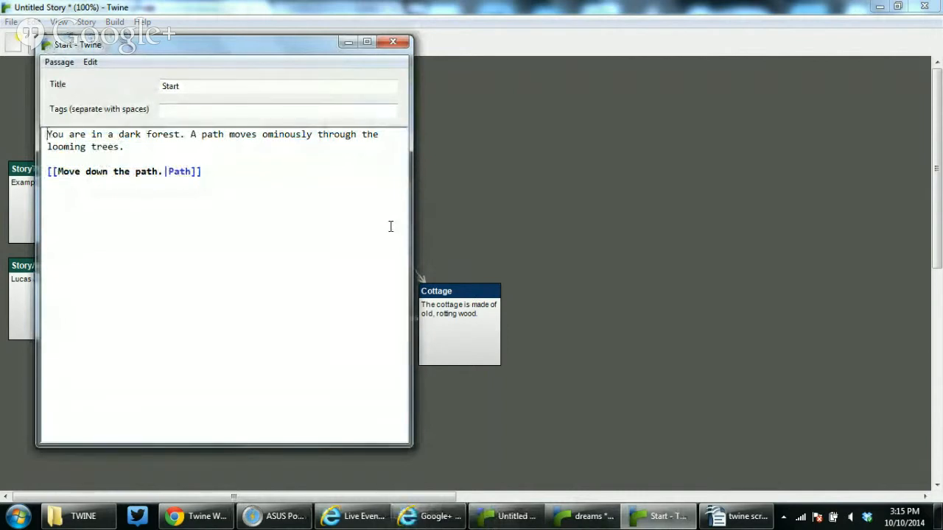
pyautogui.write('<<')
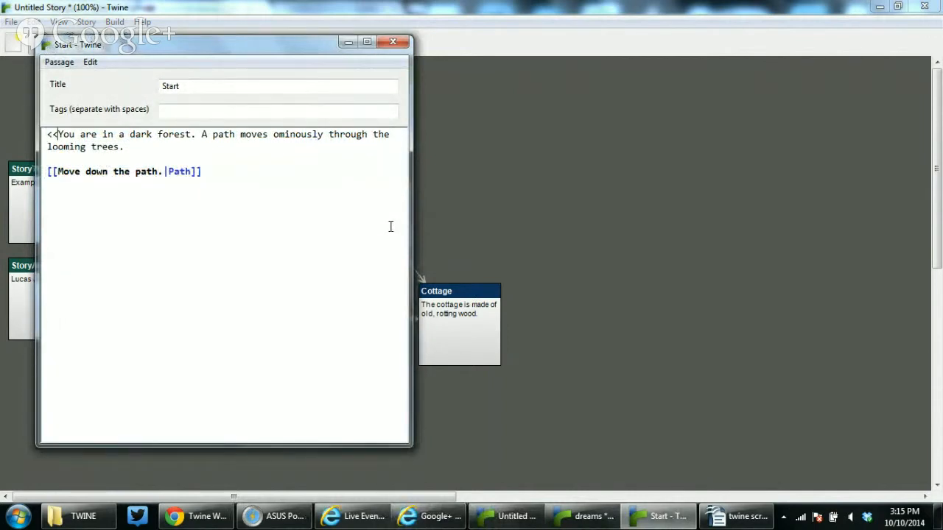
pyautogui.press('Return')
pyautogui.write('set')
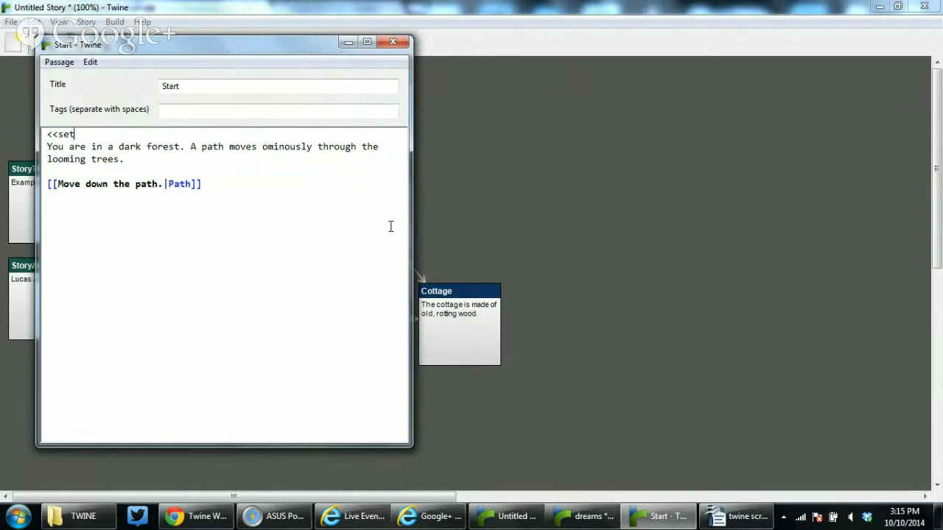
pyautogui.write(' $stones = 0>>')
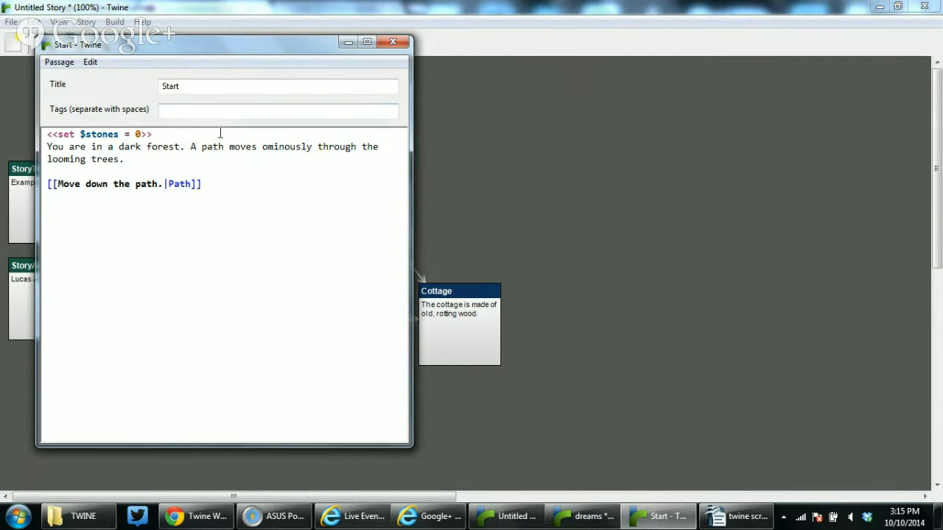
# Step: Rename the variable in the Start passage's set macro to $magic_stones
pyautogui.press('Left')
pyautogui.press('Left')
pyautogui.press('Left')
pyautogui.write('magic_')
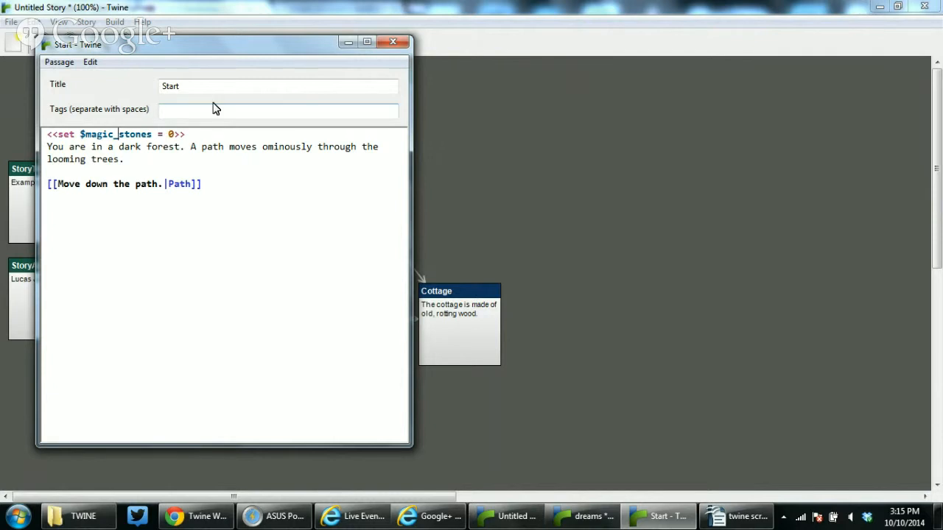
pyautogui.moveTo(86, 134); pyautogui.dragTo(153, 138)
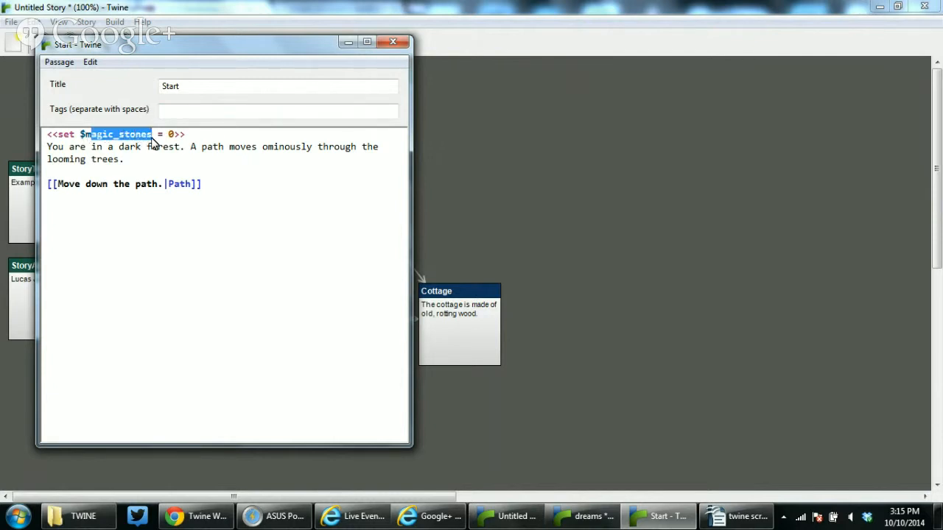
pyautogui.click(148, 136)
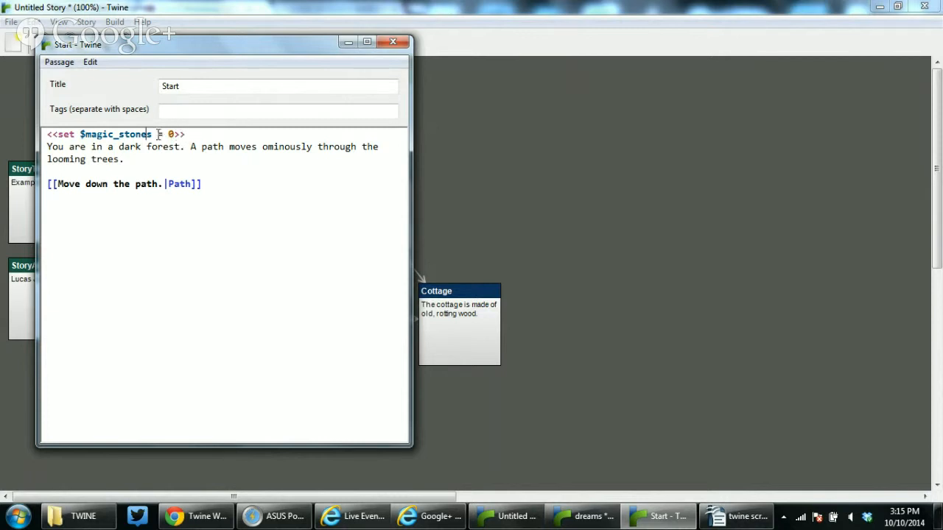
# Step: Remove the line break after the set macro so the Start text follows it directly, and close the passage
pyautogui.click(185, 133)
pyautogui.press('Delete')
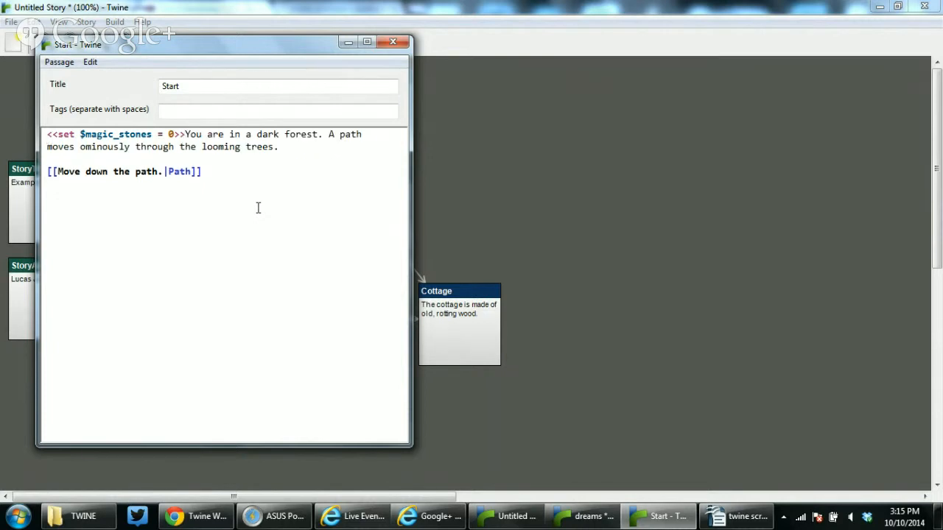
pyautogui.click(405, 44)
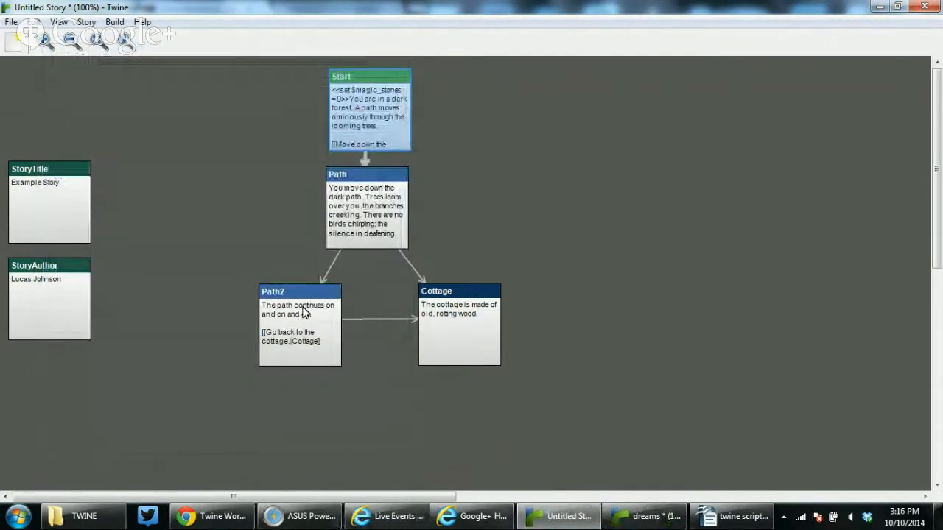
# Step: Open the Path2 passage and add the sentence "But you find a magic stone!" after its first sentence
pyautogui.click(302, 337)
pyautogui.doubleClick(302, 337)
pyautogui.click(288, 159)
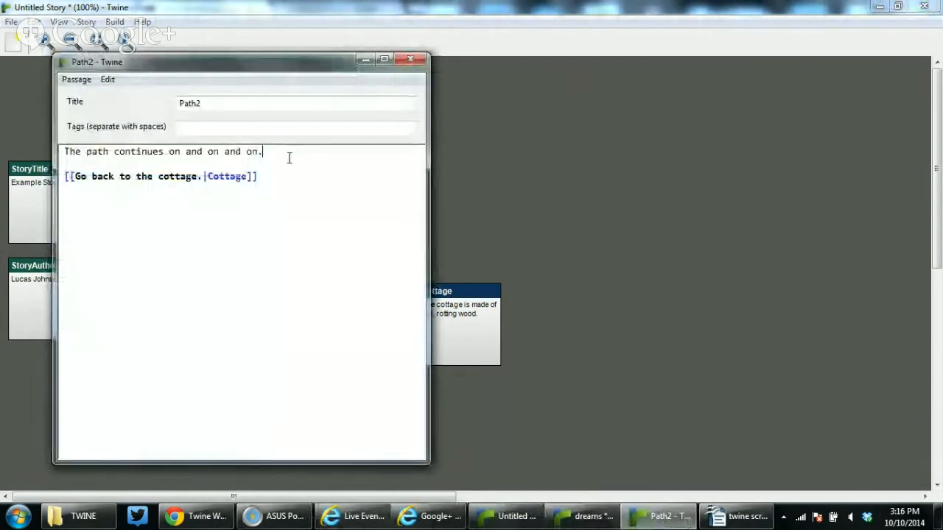
pyautogui.write('But you ')
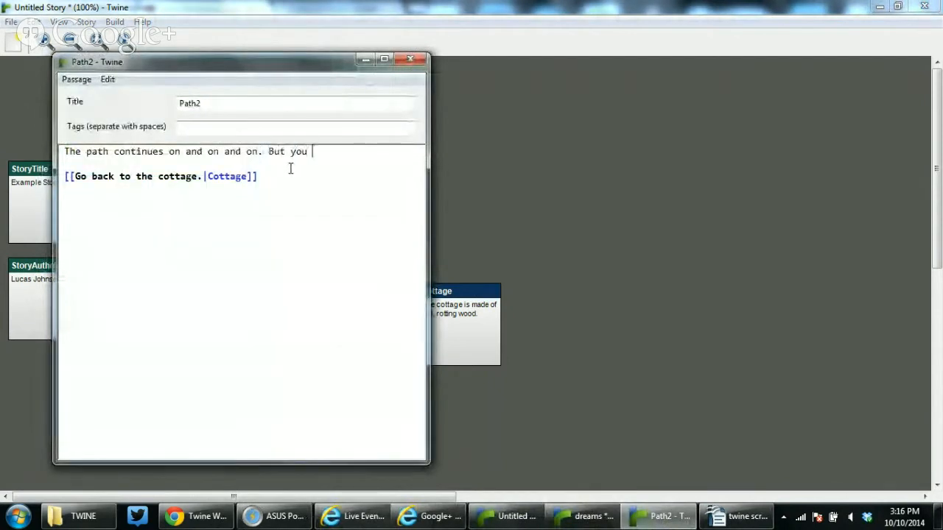
pyautogui.write('find a magic ston')
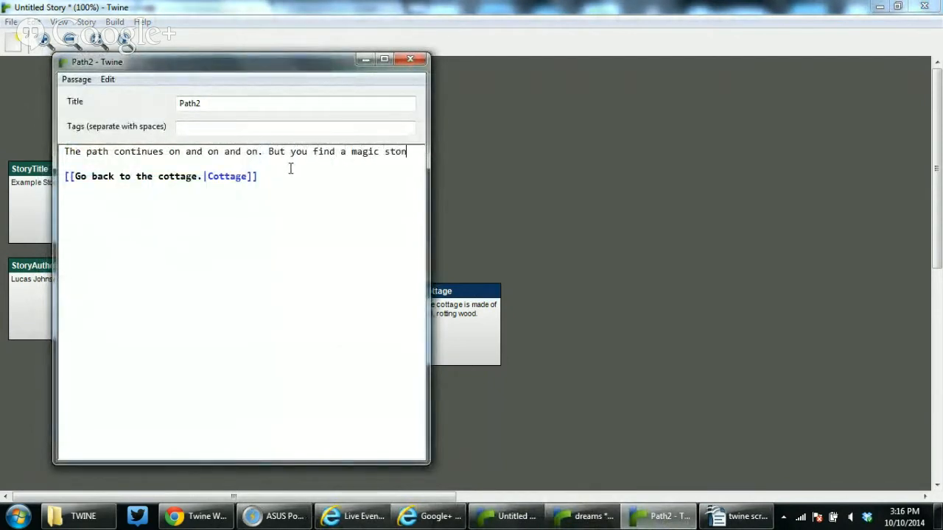
pyautogui.write('e! <')
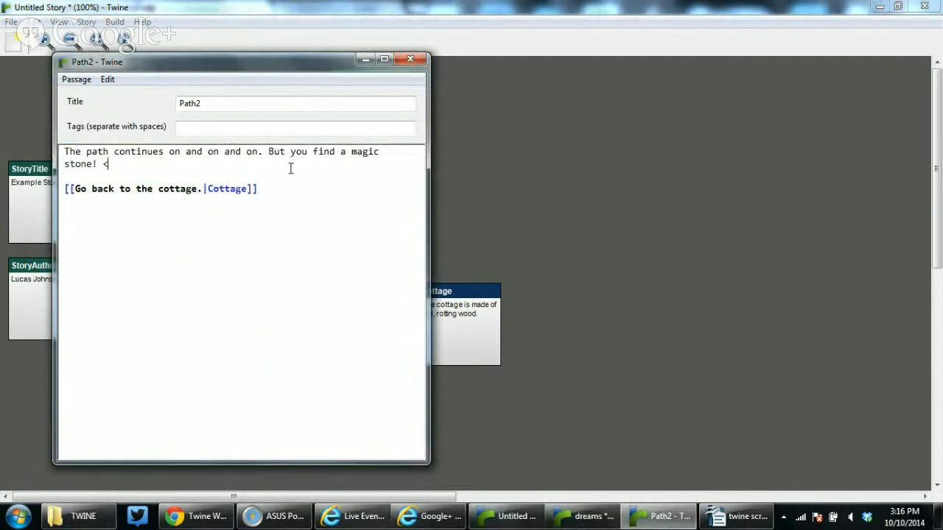
# Step: Add "<<set $magic_stones = 1>>" after the magic stone sentence in Path2 and close the passage
pyautogui.write('<set $magic_stones')
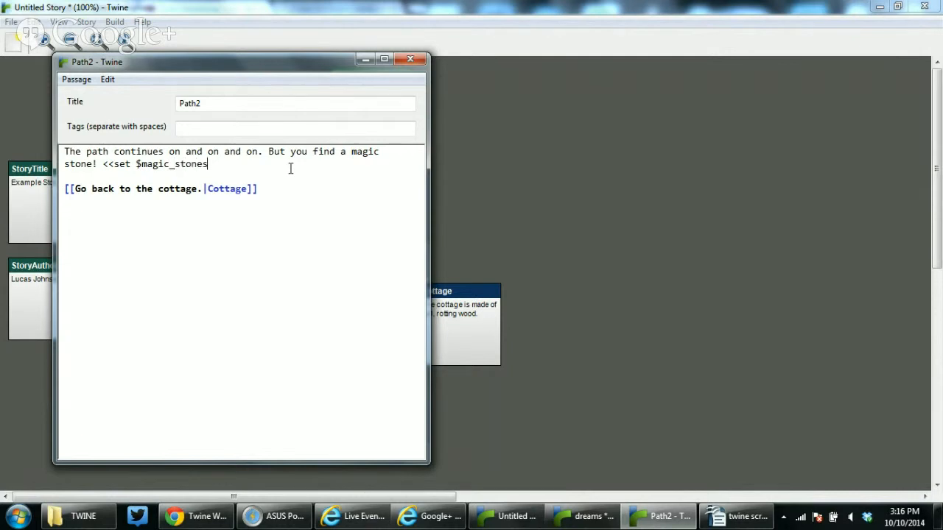
pyautogui.write(' = 1>>')
pyautogui.click(414, 61)
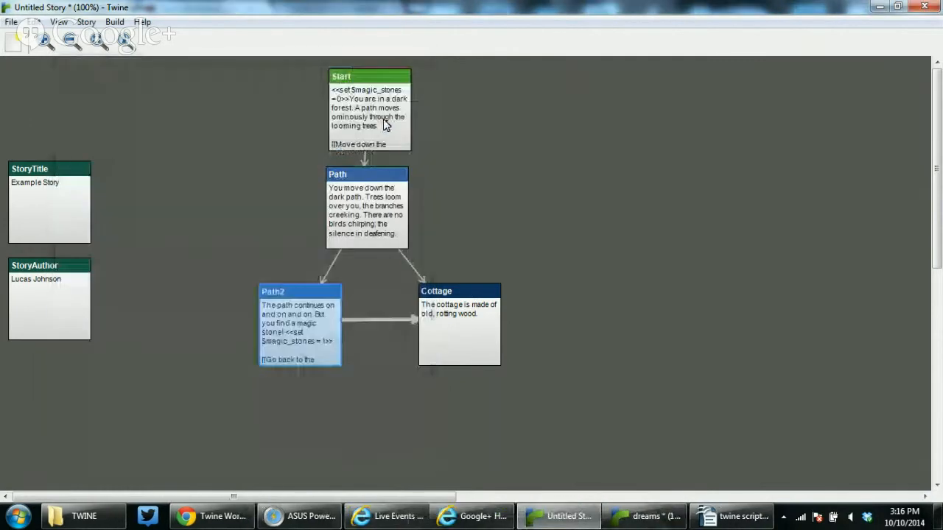
# Step: Reopen Path2, change its macro to "<<set $magic_stones = $magic_stones + 1>>", and close the passage
pyautogui.doubleClick(315, 308)
pyautogui.click(243, 181)
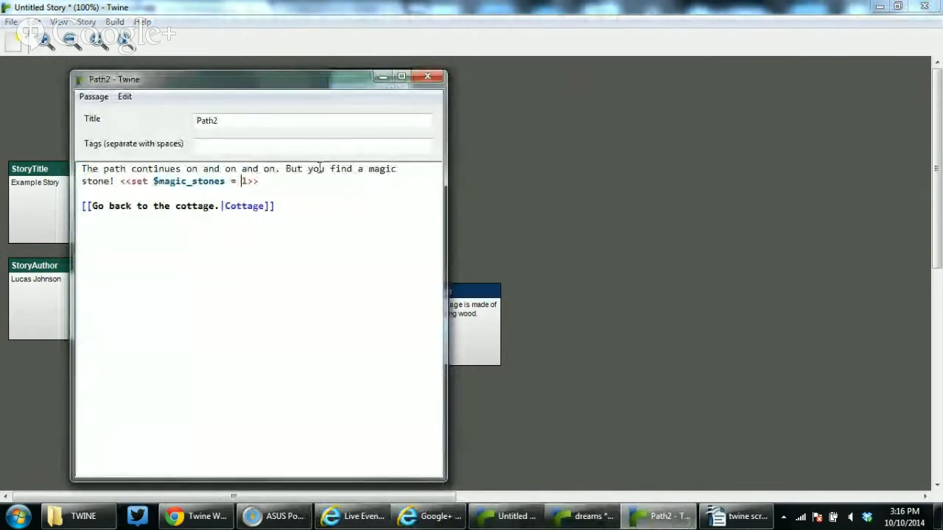
pyautogui.write('$magic_stones')
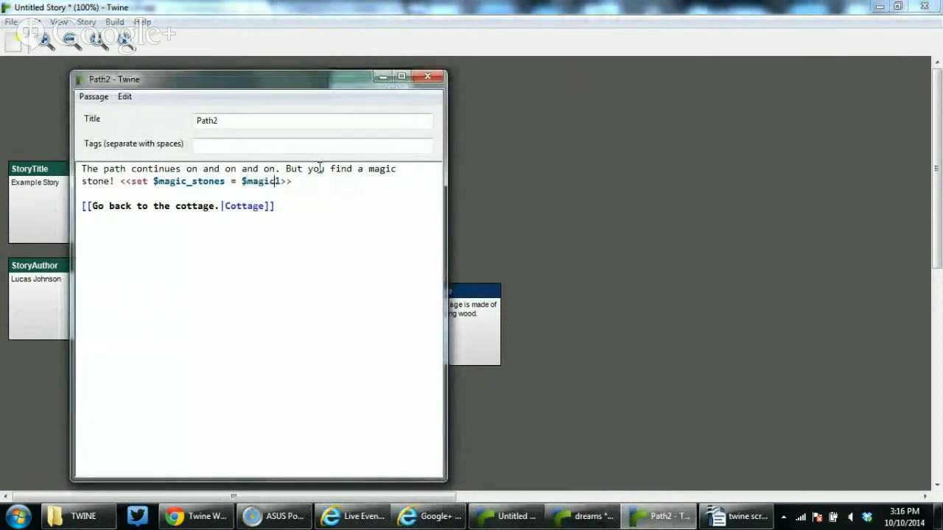
pyautogui.write(' +')
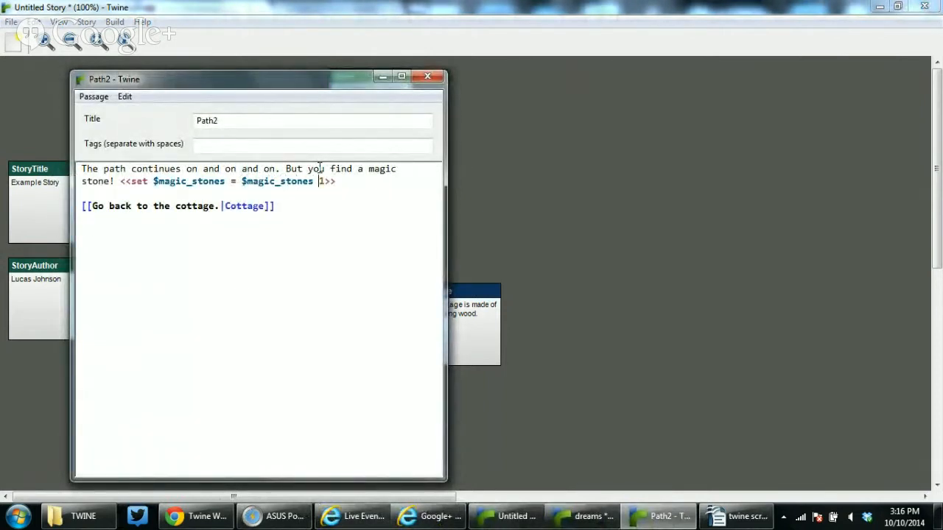
pyautogui.click(369, 181)
pyautogui.click(435, 78)
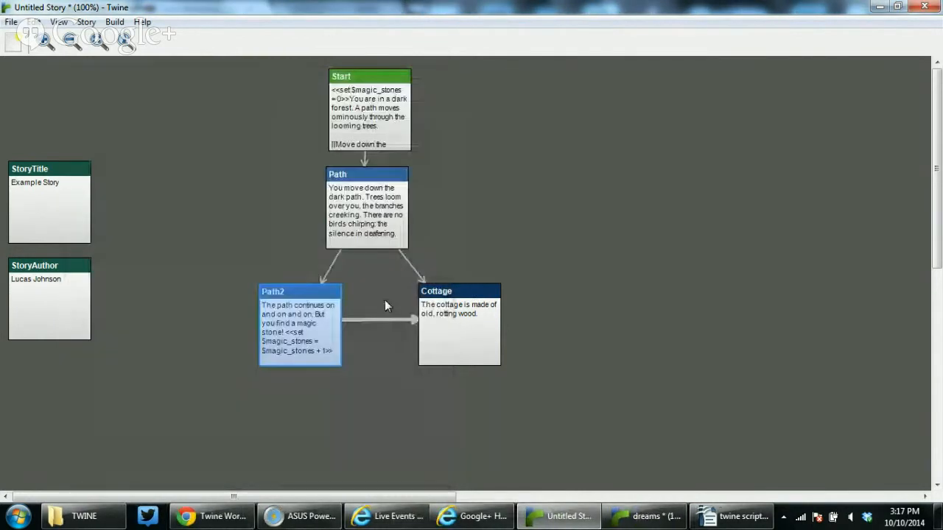
# Step: Open the Cottage passage and add "<<if $magic_stones eq 0>>The cottage is dark" below its text, separated by a blank line
pyautogui.doubleClick(472, 342)
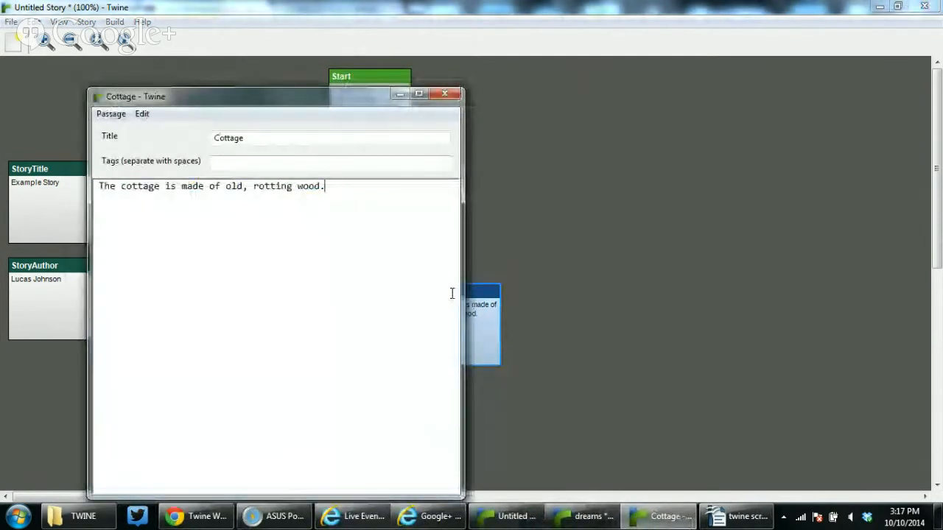
pyautogui.press('Return')
pyautogui.press('Return')
pyautogui.write('<<if')
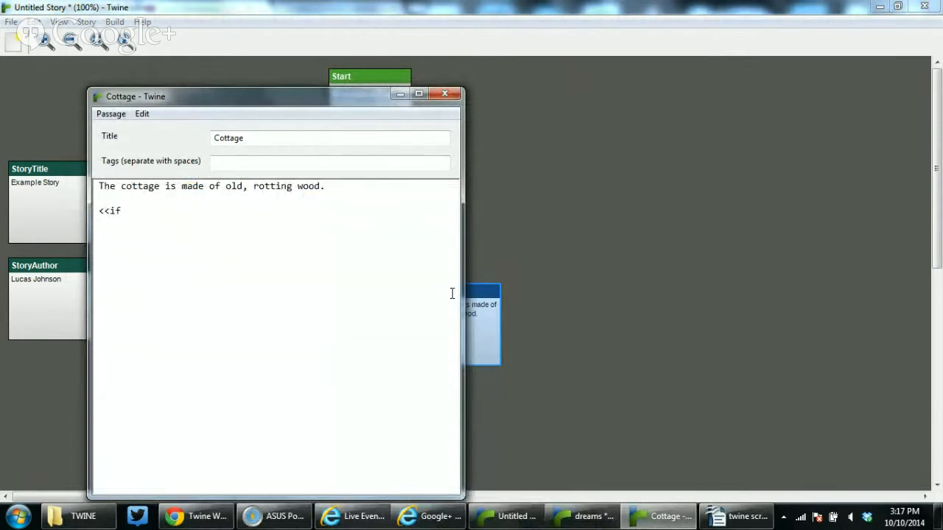
pyautogui.write(' $magic_stones eq')
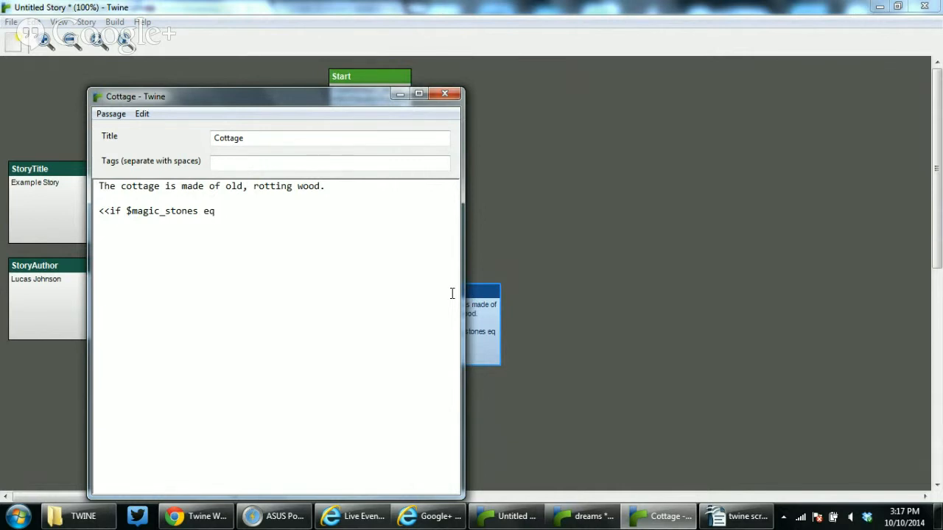
pyautogui.write('0>>')
pyautogui.write('The cottage is dark')
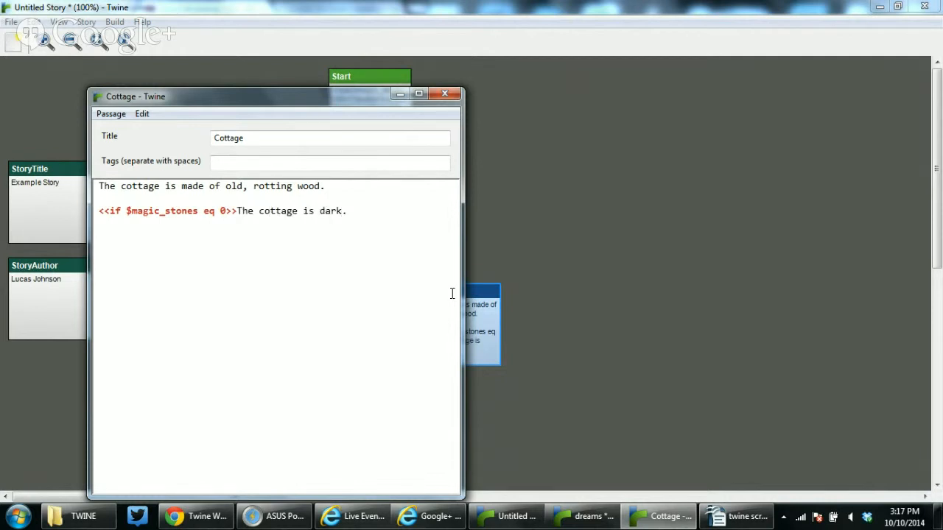
# Step: End the dark-cottage sentence with a period, append "<<if $magic_stones eq 1>>Your magic stone glows, lighting the cottage.", and close the Cottage passage
pyautogui.write('.<<if $magic_stones eq 1>>')
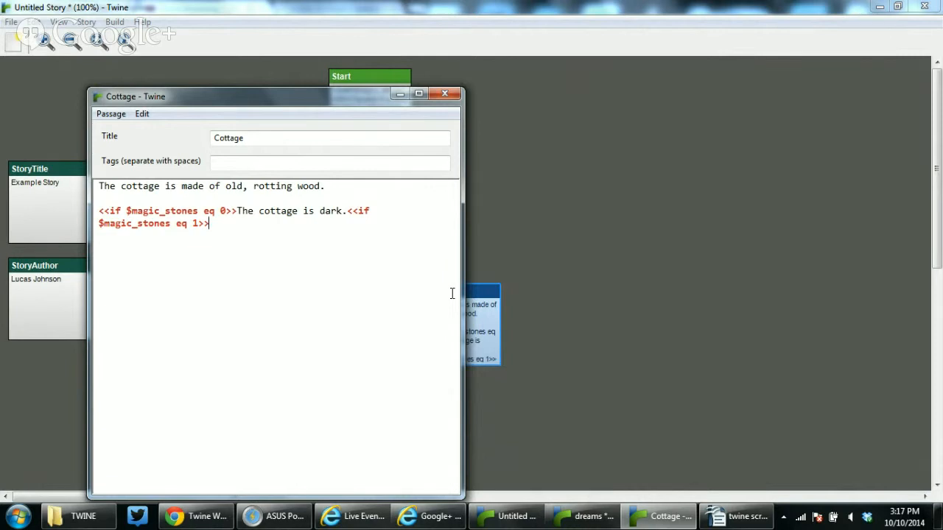
pyautogui.write('Your magic stone glows')
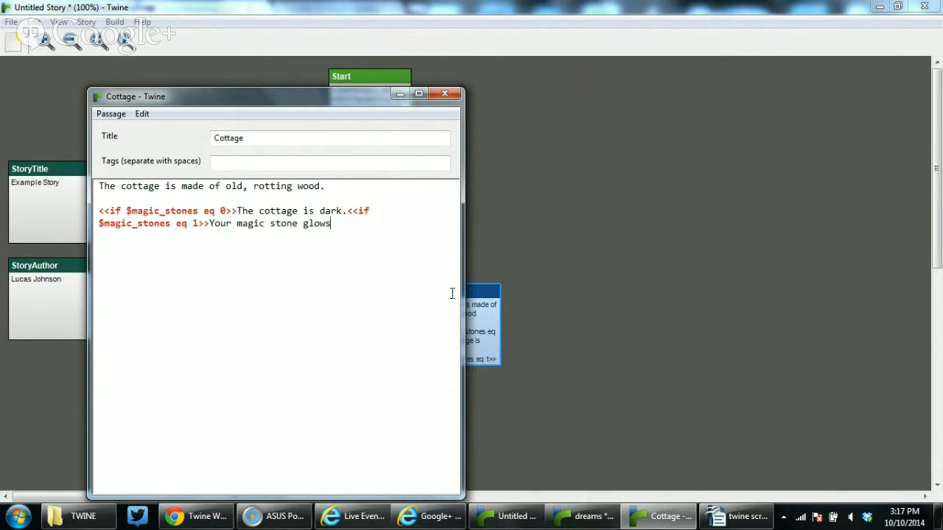
pyautogui.write(', lighting the cottage.')
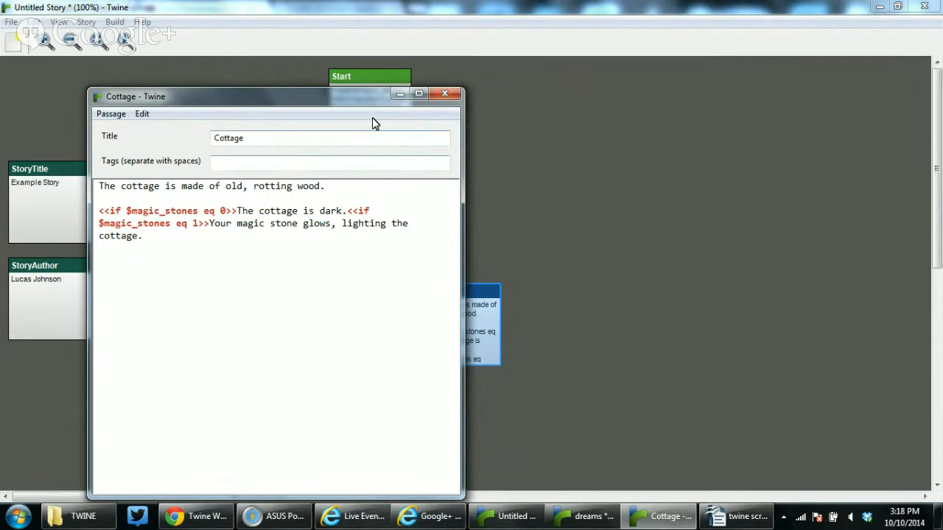
pyautogui.click(445, 94)
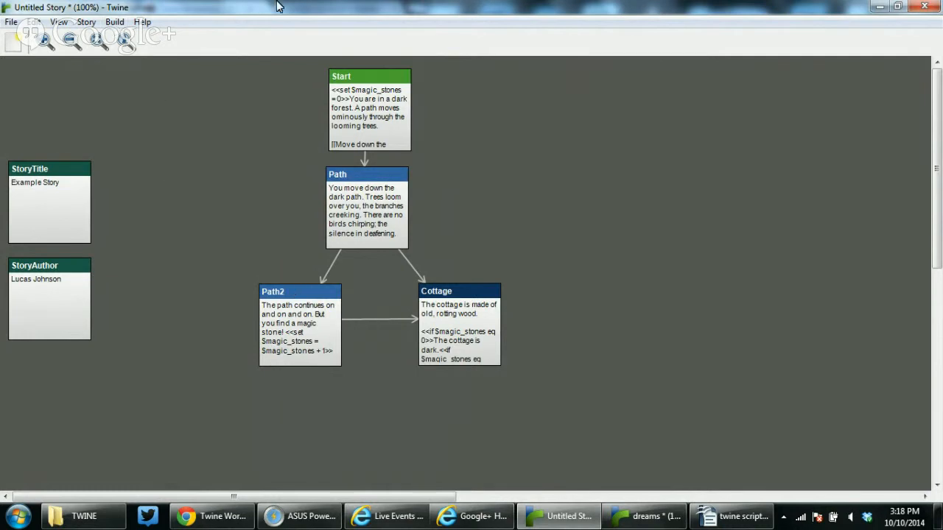
# Step: Build the story as a web page named test on the Desktop
pyautogui.click(115, 24)
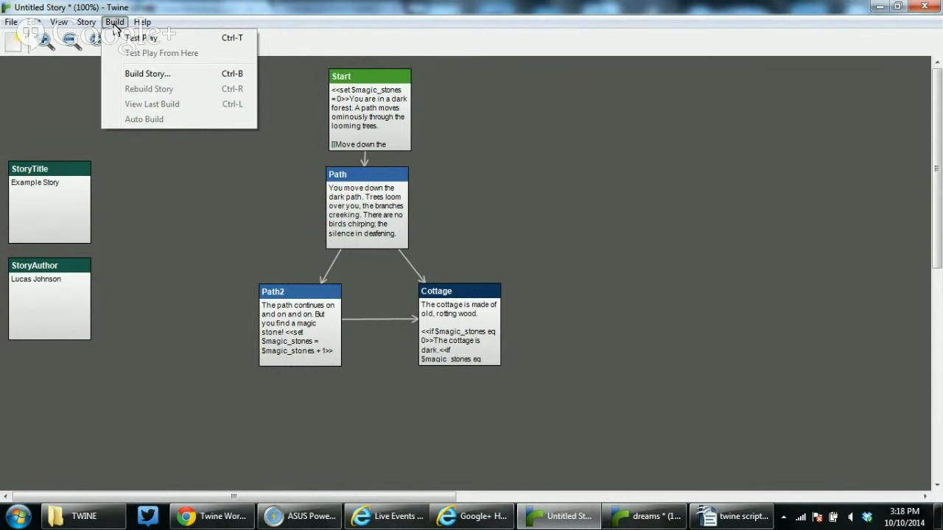
pyautogui.click(137, 75)
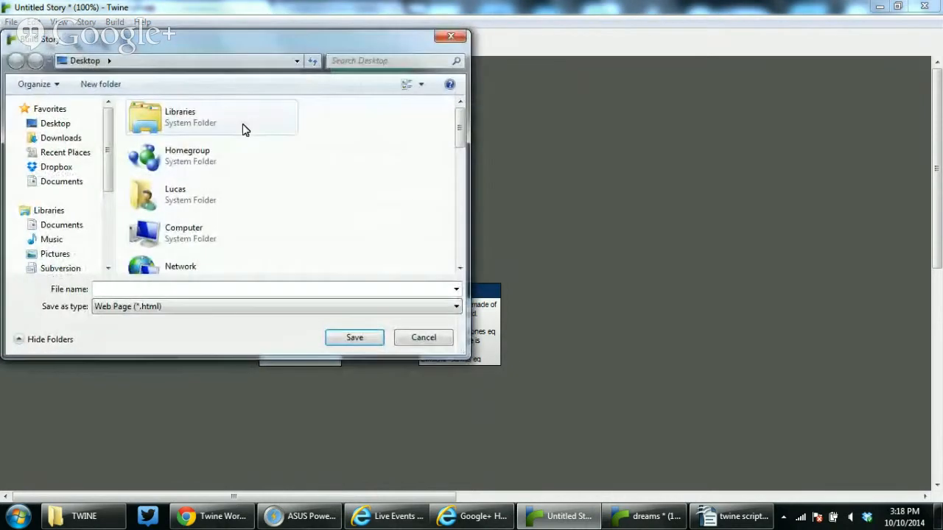
pyautogui.write('test')
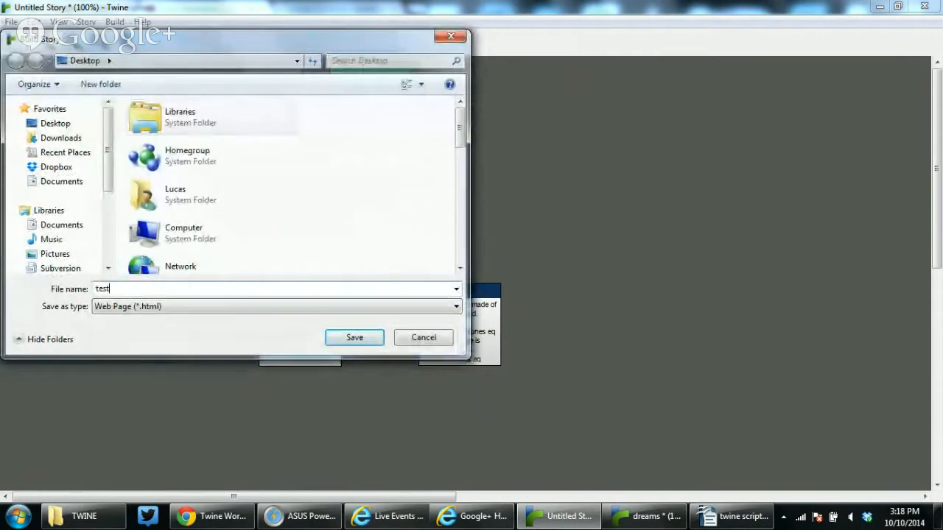
pyautogui.click(342, 338)
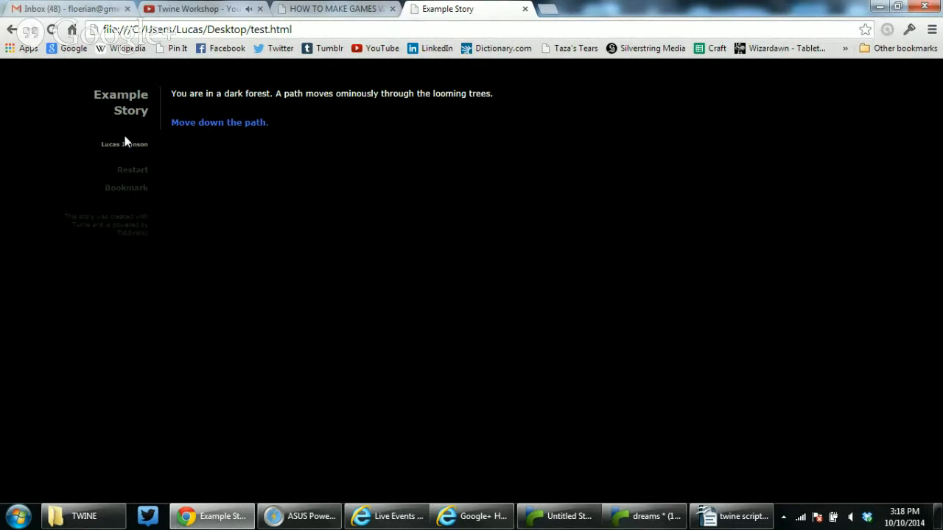
# Step: Play the built story down the path to the old cottage, check the Cottage text, and close the story's tab
pyautogui.moveTo(102, 143); pyautogui.dragTo(155, 145)
pyautogui.click(158, 146)
pyautogui.click(245, 123)
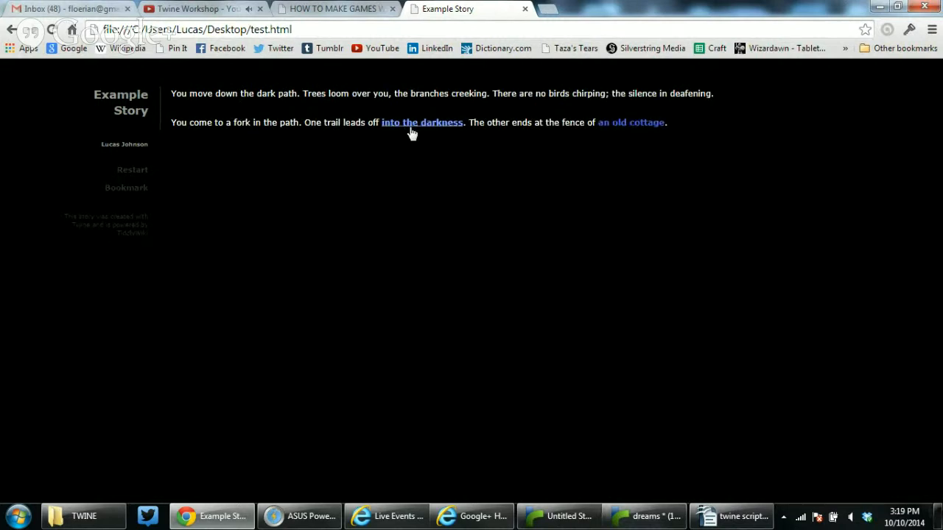
pyautogui.click(626, 123)
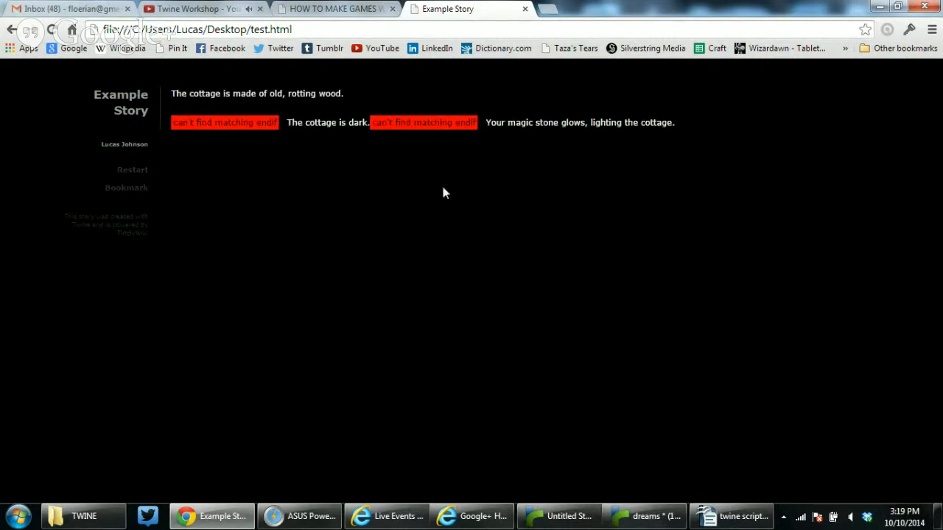
pyautogui.click(526, 10)
# Step: Switch back to the Untitled Story in Twine, open the Cottage passage, and append "<<endif>>" to its text
pyautogui.click(638, 524)
pyautogui.click(564, 520)
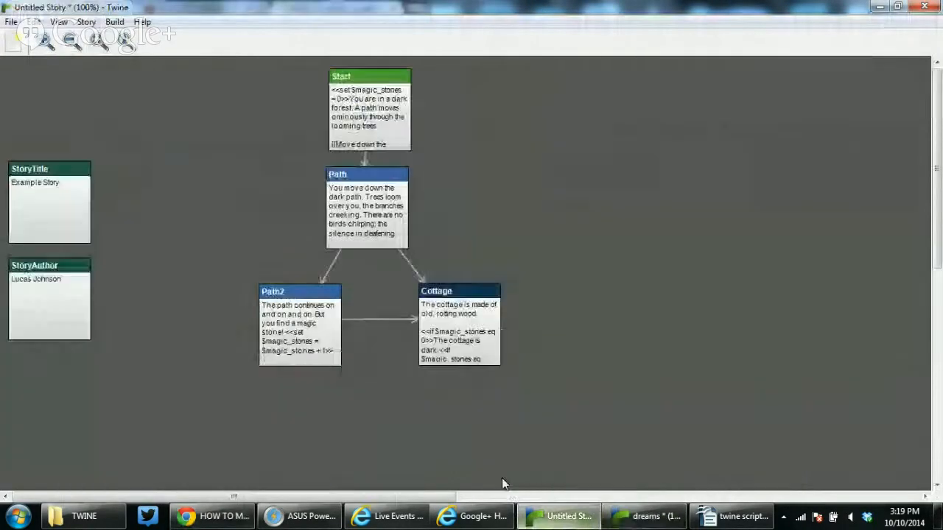
pyautogui.doubleClick(464, 329)
pyautogui.click(415, 285)
pyautogui.write('<<endif>>')
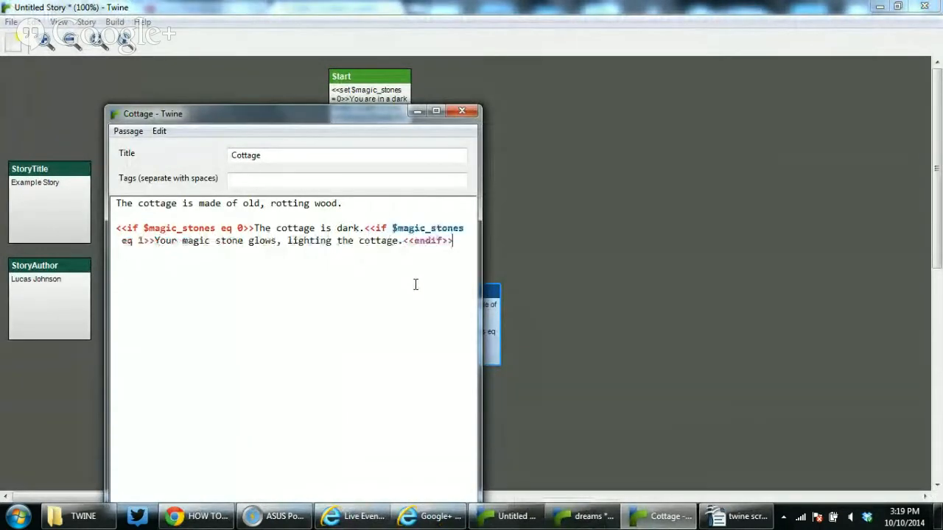
# Step: Change the second if macro in the Cottage passage to "<<else if $magic_stones eq 1>>" and close the passage
pyautogui.press('Up')
pyautogui.press('Right')
pyautogui.press('Right')
pyautogui.press('Right')
pyautogui.press('Right')
pyautogui.press('Right')
pyautogui.press('Right')
pyautogui.press('Right')
pyautogui.press('Right')
pyautogui.press('Right')
pyautogui.press('Right')
pyautogui.press('Right')
pyautogui.press('Right')
pyautogui.press('Right')
pyautogui.press('Right')
pyautogui.press('Right')
pyautogui.press('Right')
pyautogui.press('Right')
pyautogui.press('Right')
pyautogui.press('Right')
pyautogui.press('Right')
pyautogui.press('Right')
pyautogui.press('Right')
pyautogui.press('Right')
pyautogui.press('Right')
pyautogui.press('Right')
pyautogui.write('else')
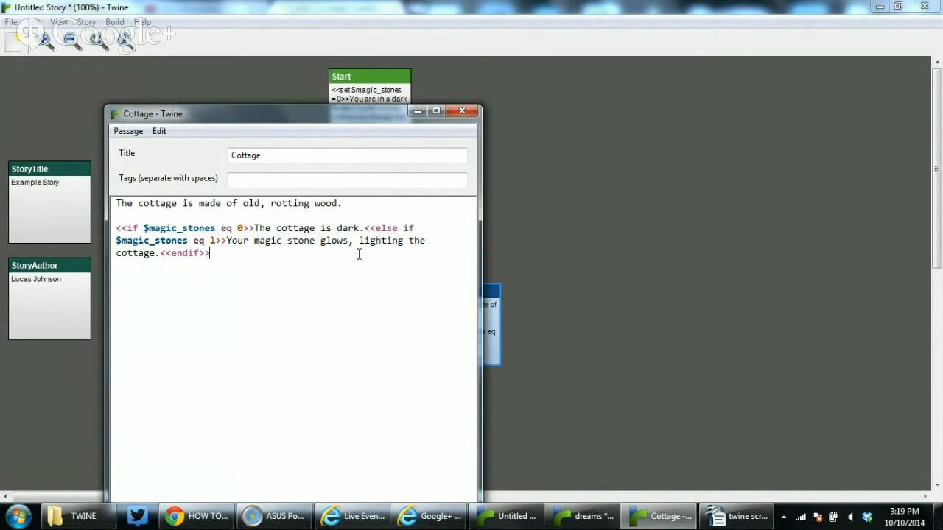
pyautogui.moveTo(144, 241); pyautogui.dragTo(213, 253)
pyautogui.click(232, 240)
pyautogui.click(221, 253)
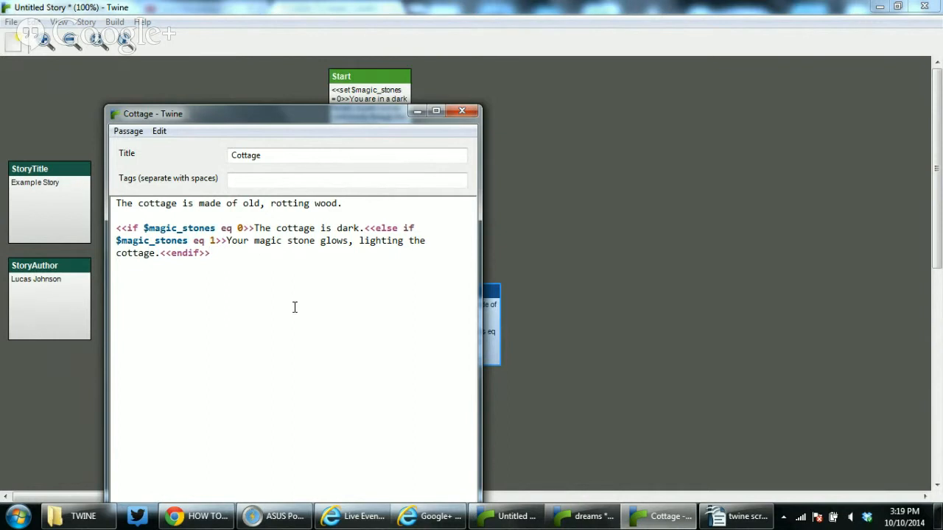
pyautogui.click(462, 110)
# Step: Rebuild the story and look for the built page in Chrome and on the desktop
pyautogui.click(10, 23)
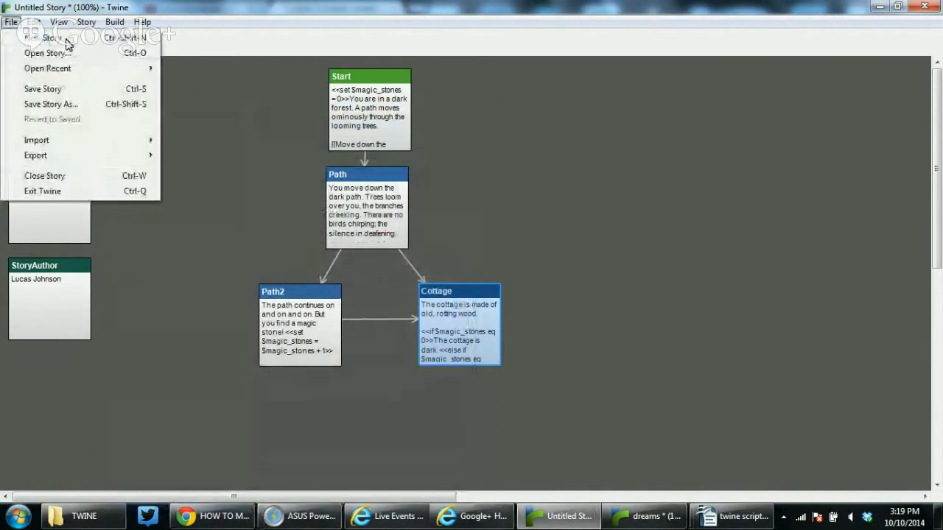
pyautogui.moveTo(114, 22)
pyautogui.click(131, 88)
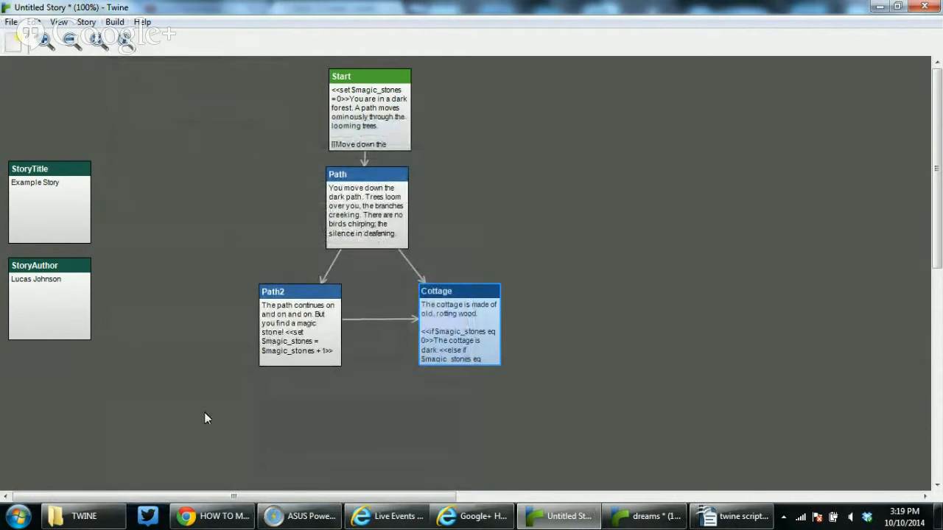
pyautogui.click(213, 516)
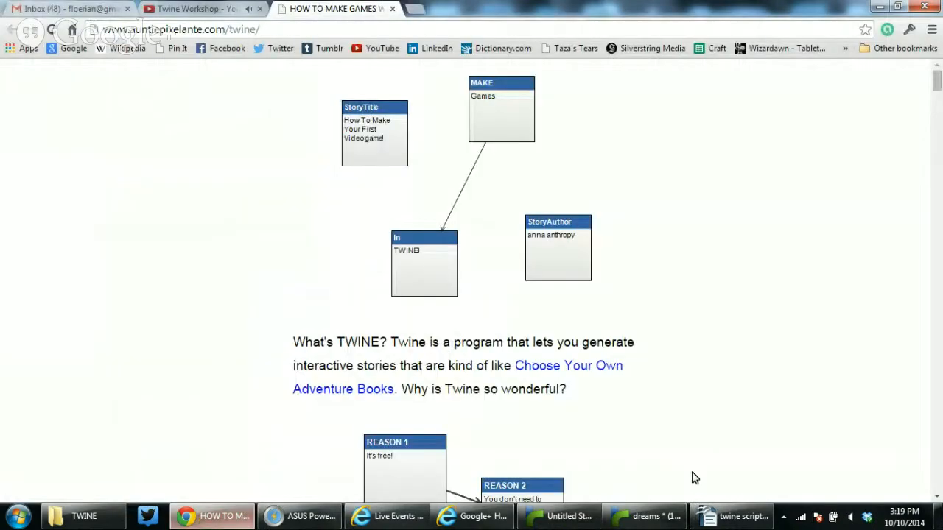
pyautogui.press('super+d')
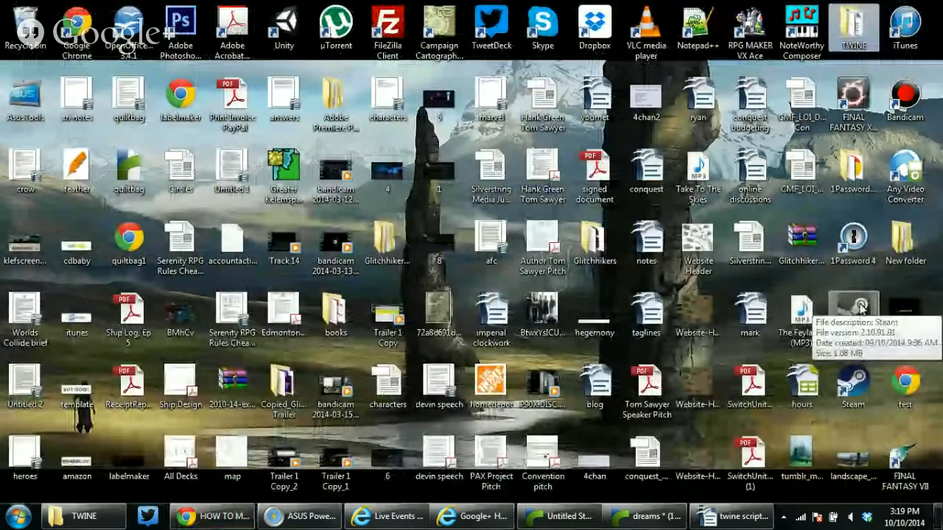
# Step: Test play the story from Twine and go down the path straight to the old cottage to check its text
pyautogui.click(560, 516)
pyautogui.click(115, 22)
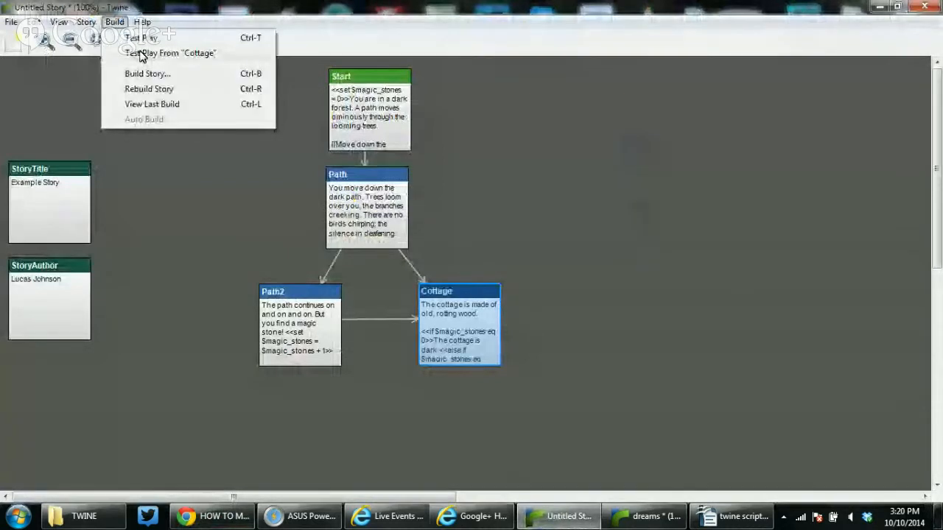
pyautogui.click(150, 47)
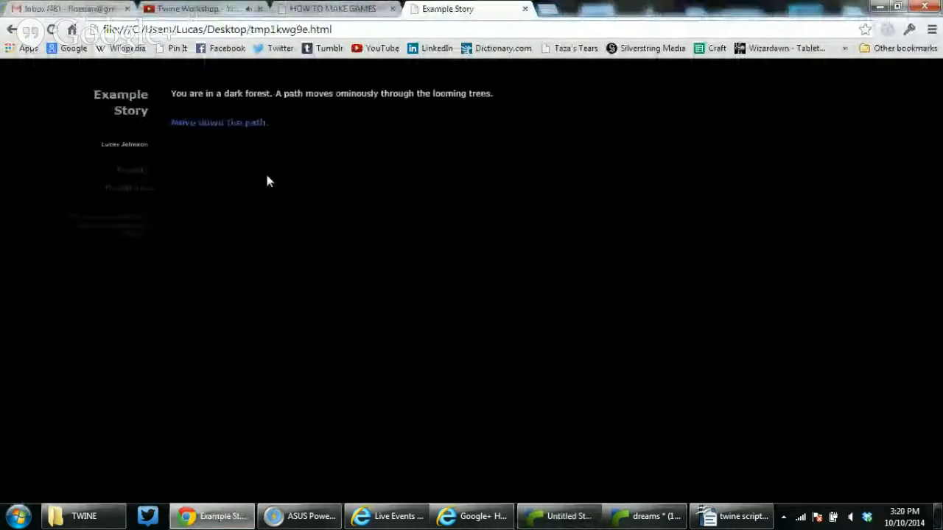
pyautogui.click(230, 124)
pyautogui.click(628, 122)
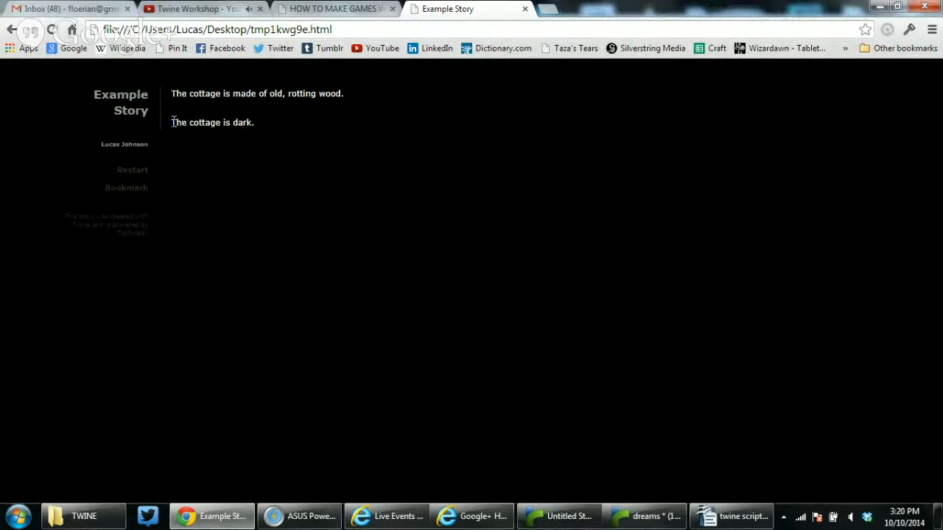
# Step: Restart the story and reach the cottage by way of the darkness to check the magic stone text
pyautogui.click(133, 170)
pyautogui.click(498, 114)
pyautogui.click(219, 123)
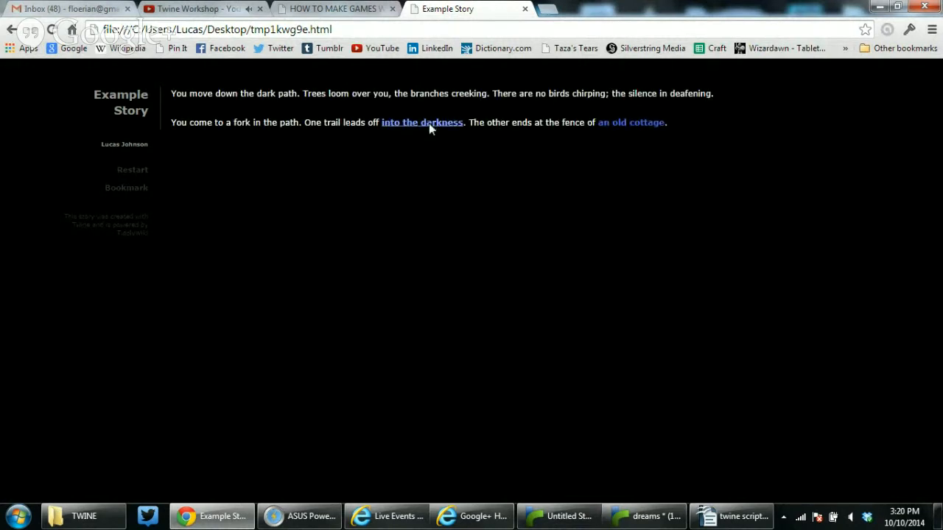
pyautogui.click(429, 123)
pyautogui.moveTo(338, 95); pyautogui.dragTo(460, 96)
pyautogui.click(460, 96)
pyautogui.click(233, 125)
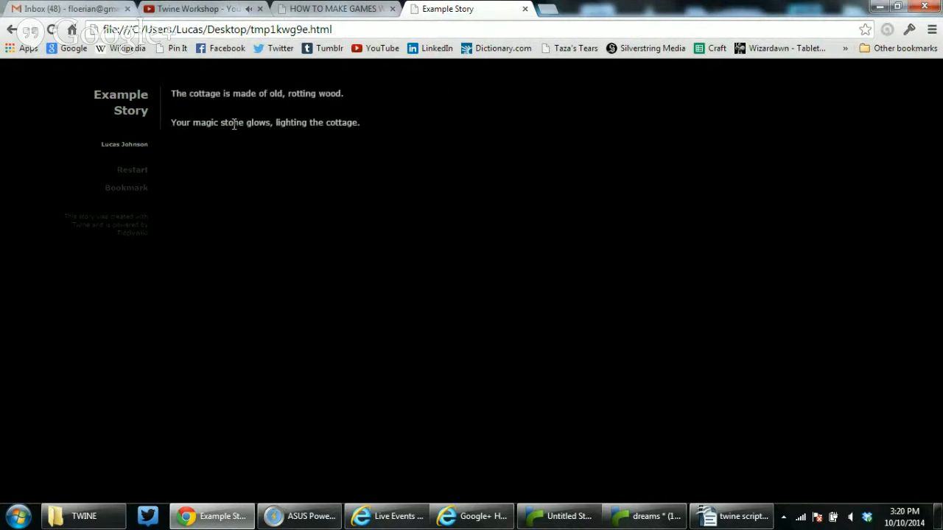
pyautogui.moveTo(168, 125); pyautogui.dragTo(371, 129)
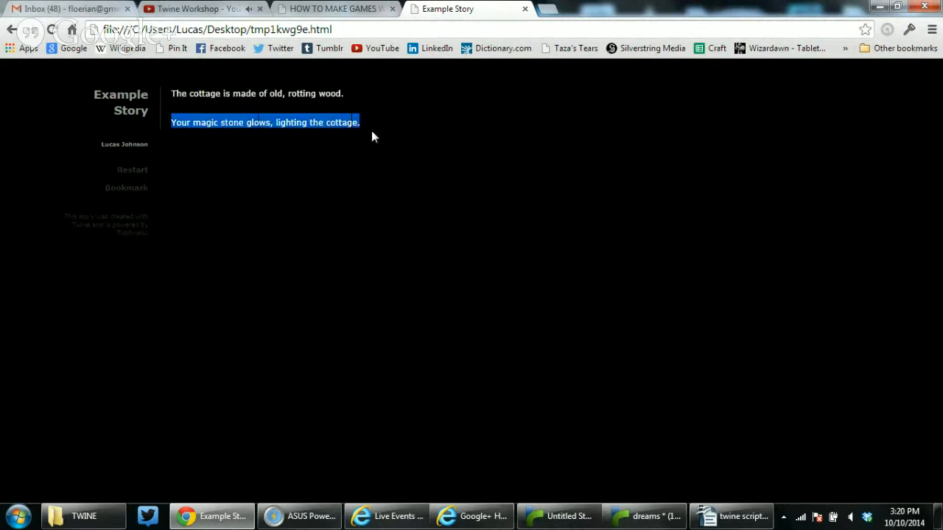
pyautogui.click(369, 128)
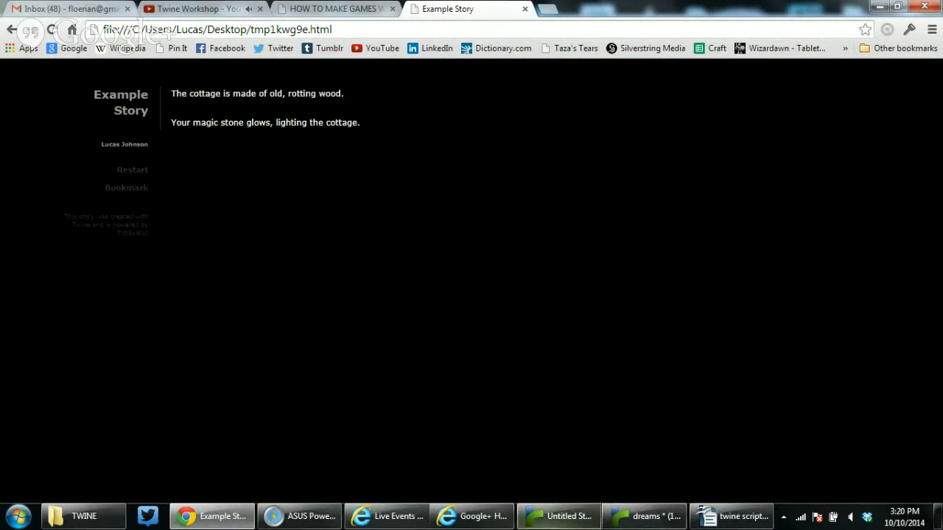
# Step: Return to Twine, switch to the Google+ Hangouts window, and stop the screenshare
pyautogui.click(560, 516)
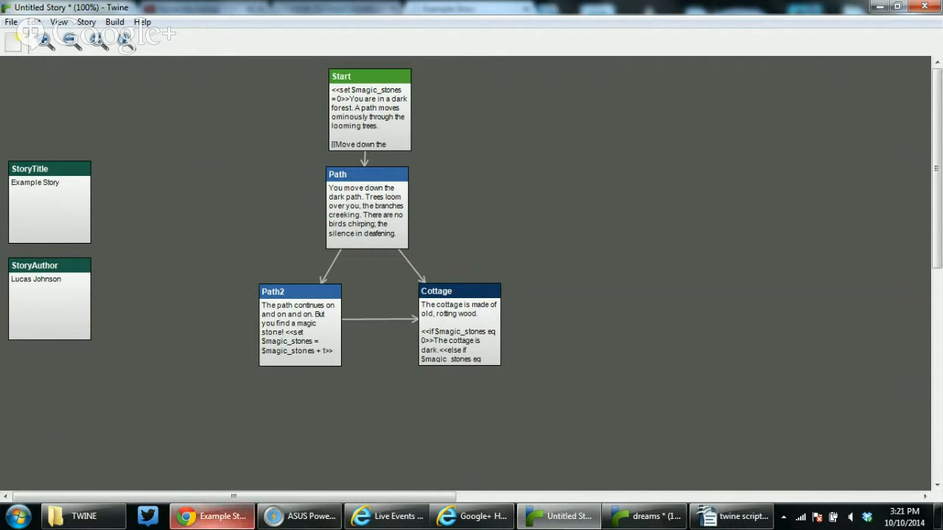
pyautogui.moveTo(430, 512)
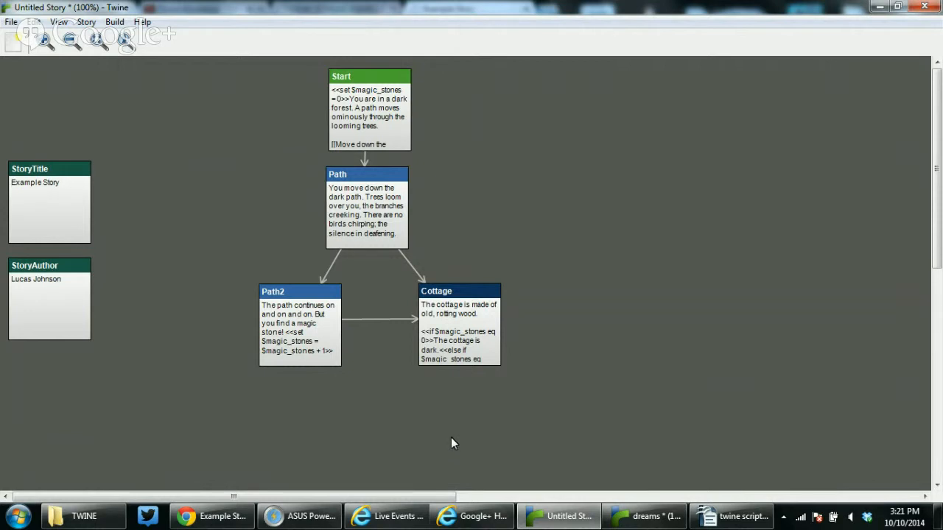
pyautogui.click(478, 520)
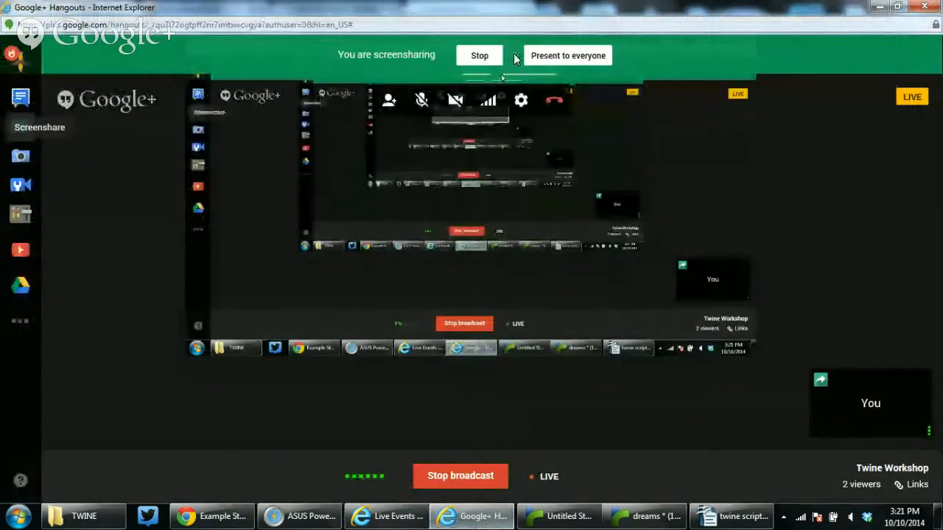
pyautogui.click(483, 56)
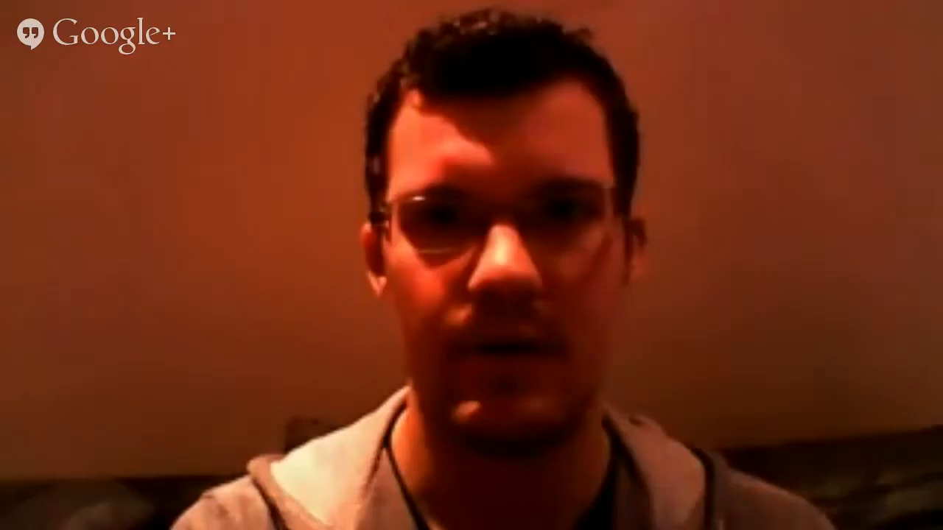